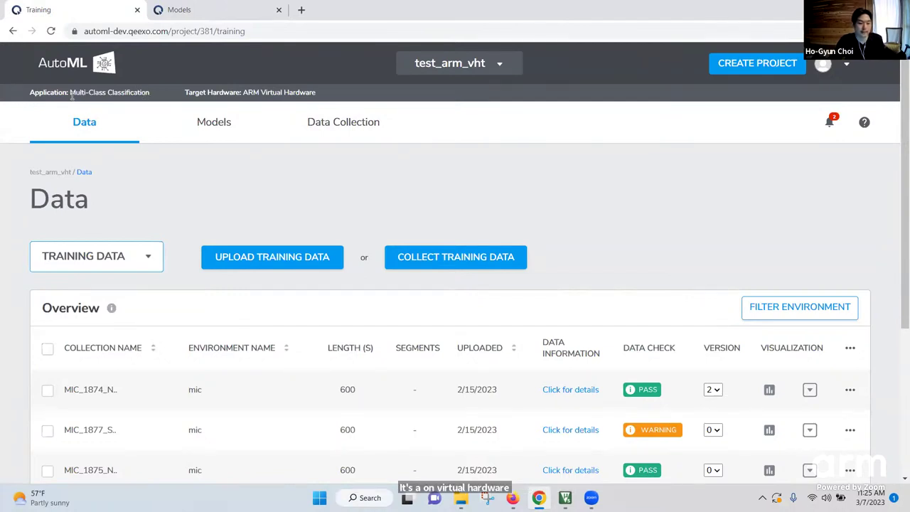
Step: Open the new-project form and examine the available classification types without choosing one
left_click(759, 68)
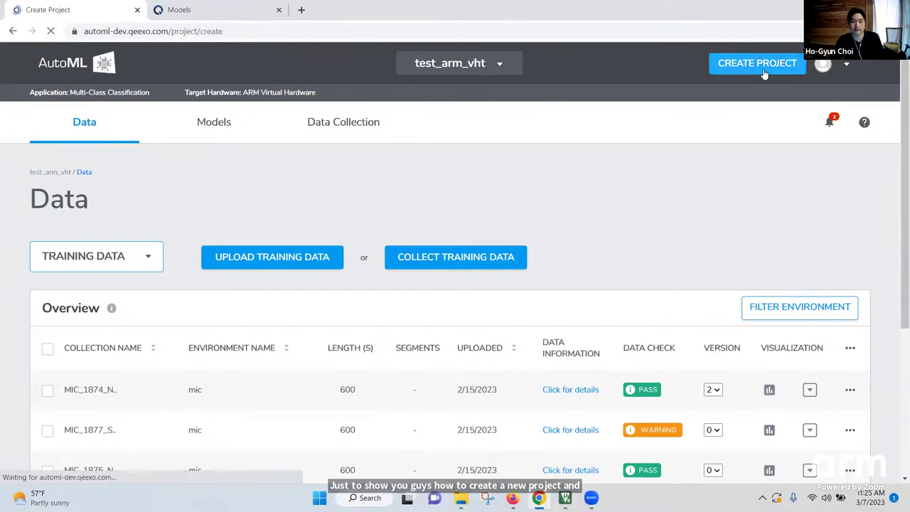
scroll(277, 224, "down", 1)
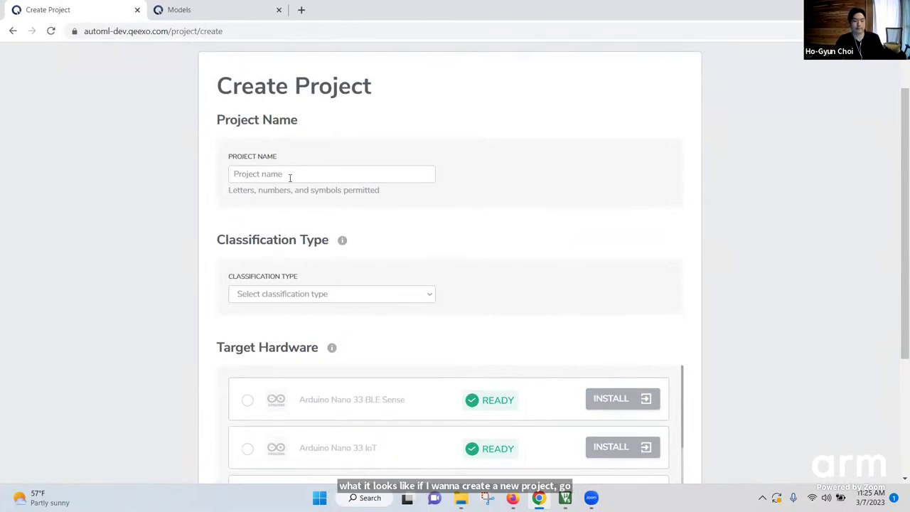
scroll(295, 185, "down", 1)
left_click(307, 234)
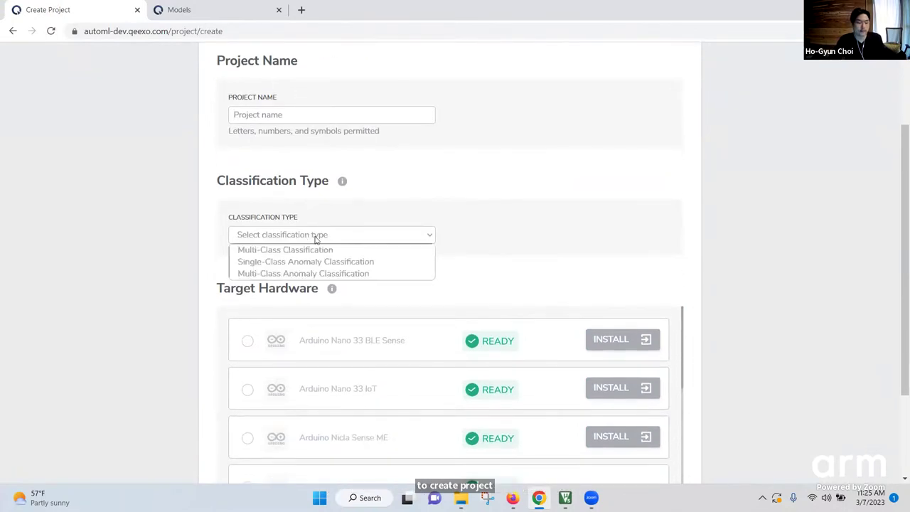
scroll(347, 226, "down", 1)
left_click(333, 178)
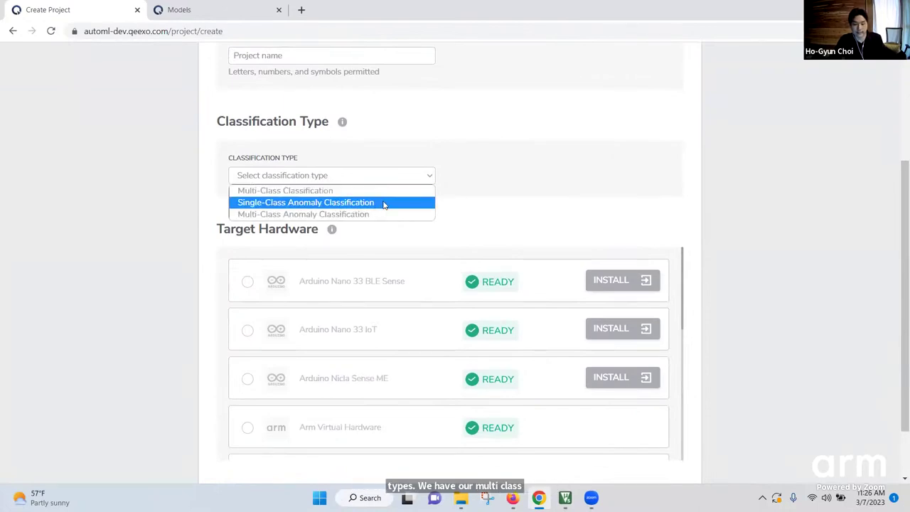
left_click(554, 189)
scroll(486, 223, "down", 1)
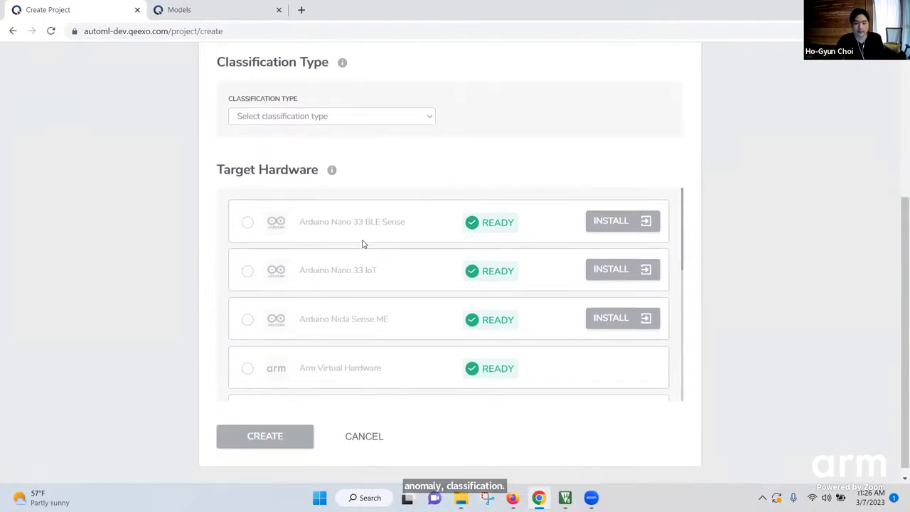
Step: Browse the target hardware options, select Arm Virtual Hardware, and return to the existing project without creating a new one
scroll(302, 238, "down", 6)
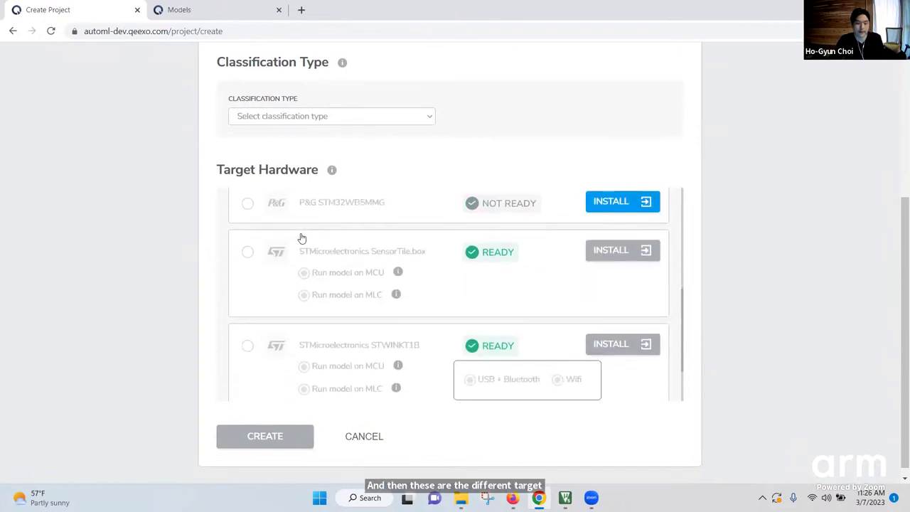
scroll(286, 313, "up", 3)
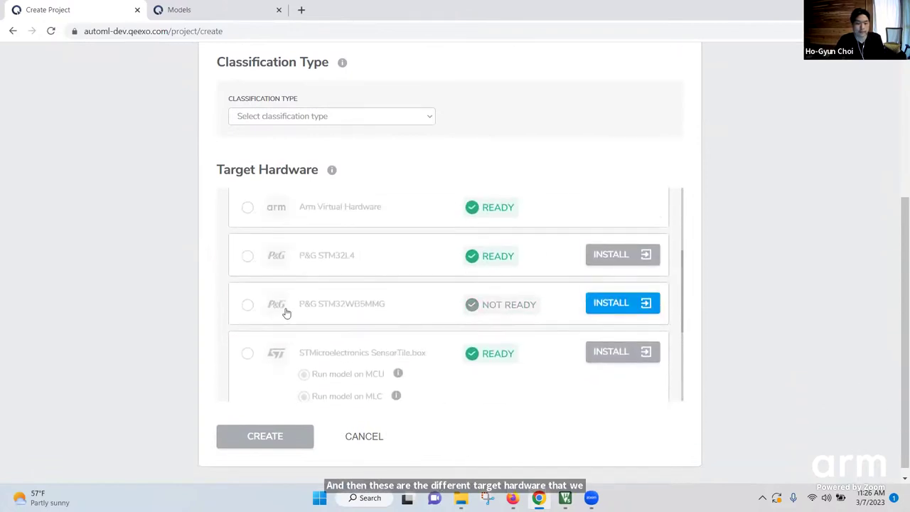
left_click(246, 208)
scroll(197, 240, "up", 3)
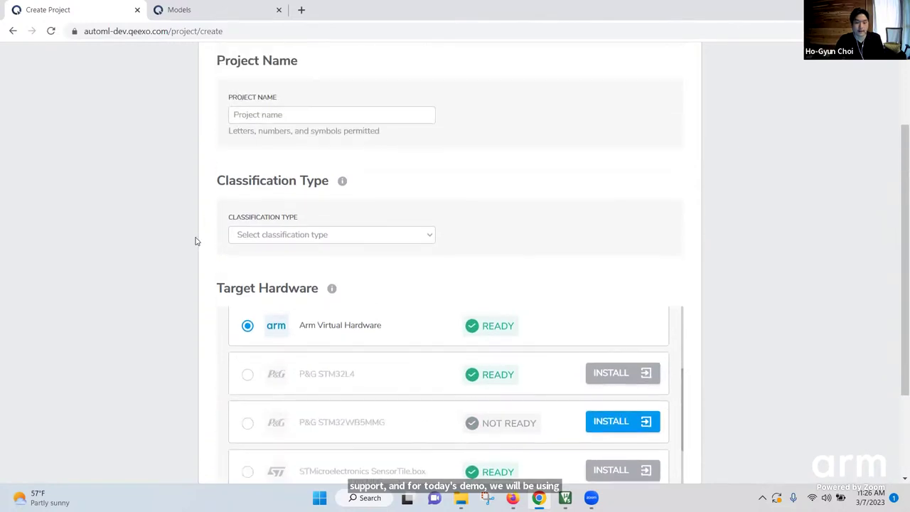
left_click(13, 31)
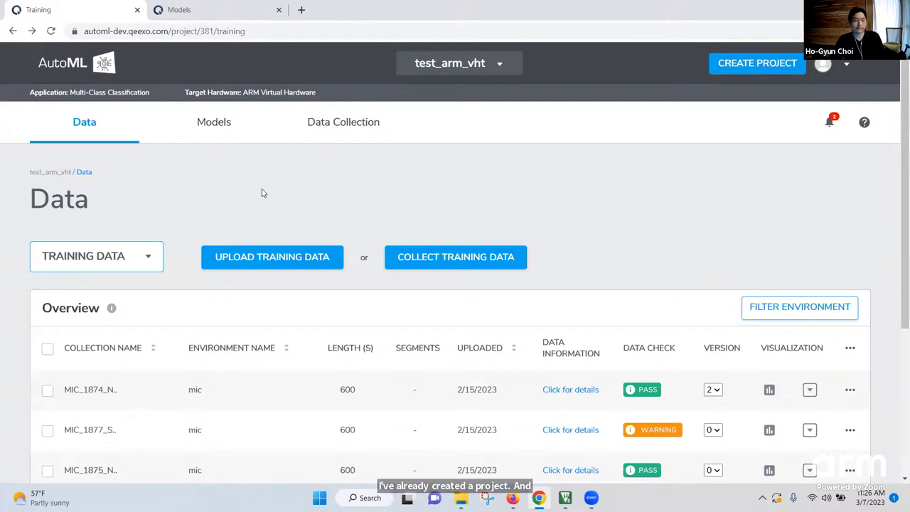
Step: Build and save a new data collection environment named microphone_data_collection
left_click(330, 133)
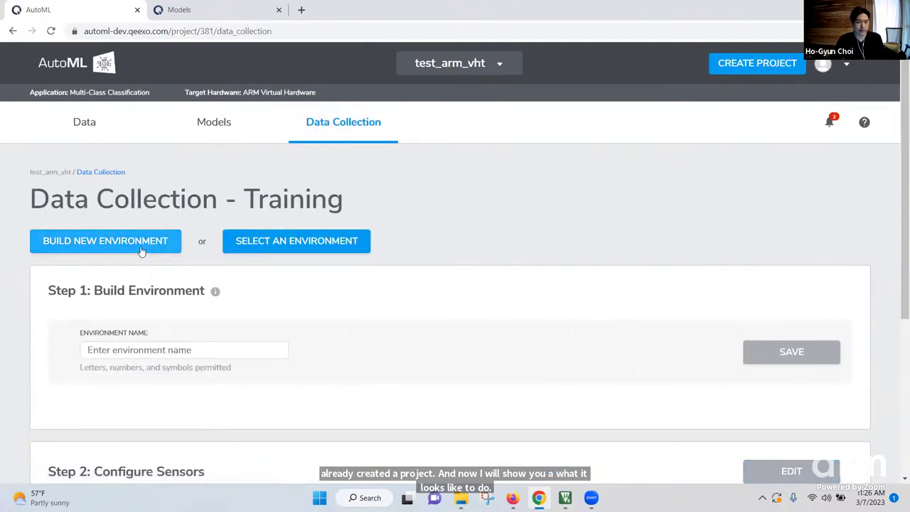
left_click(186, 348)
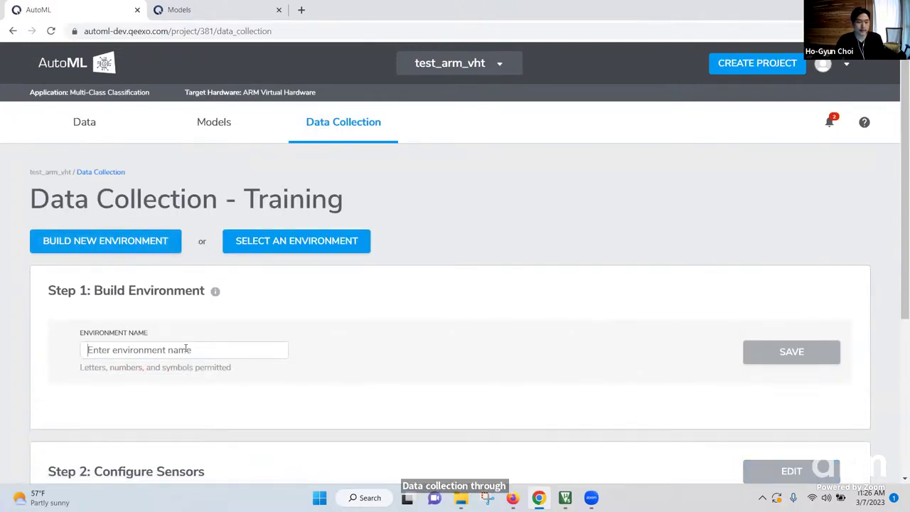
scroll(386, 334, "down", 2)
type("micr")
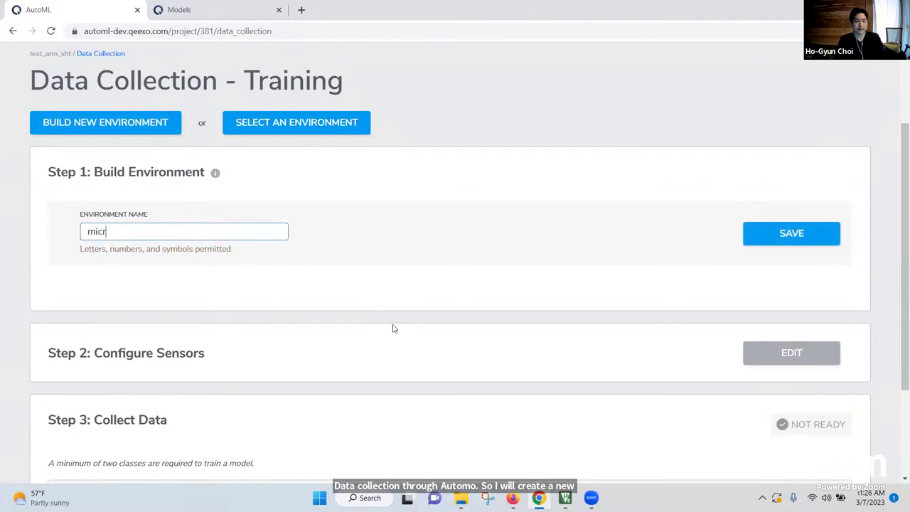
type("ophone_dat")
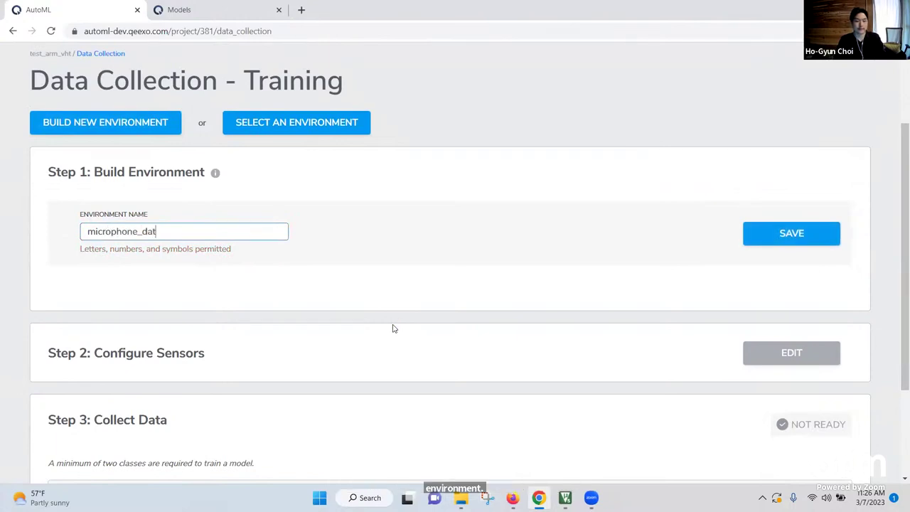
type("ac")
key("BackSpace")
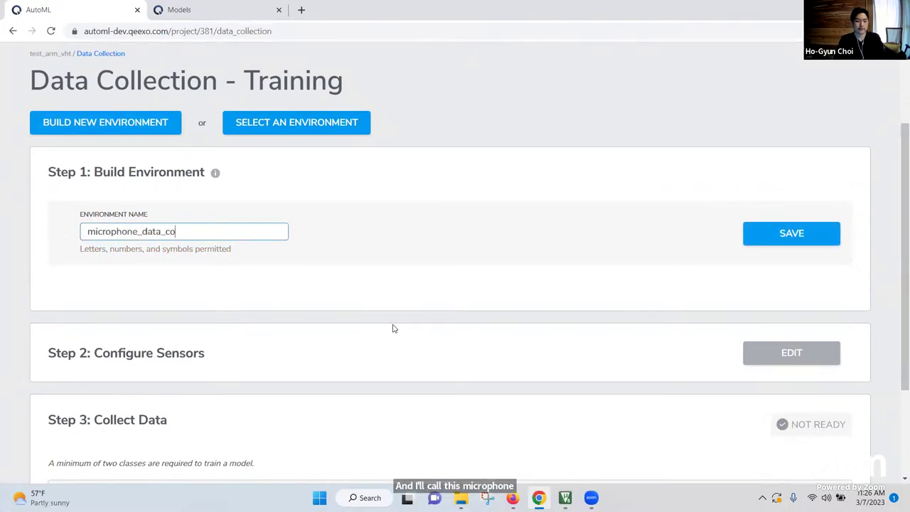
left_click(753, 238)
Step: Configure the environment's sensors to use the Microphone at 16000.0 Hz
scroll(736, 300, "down", 1)
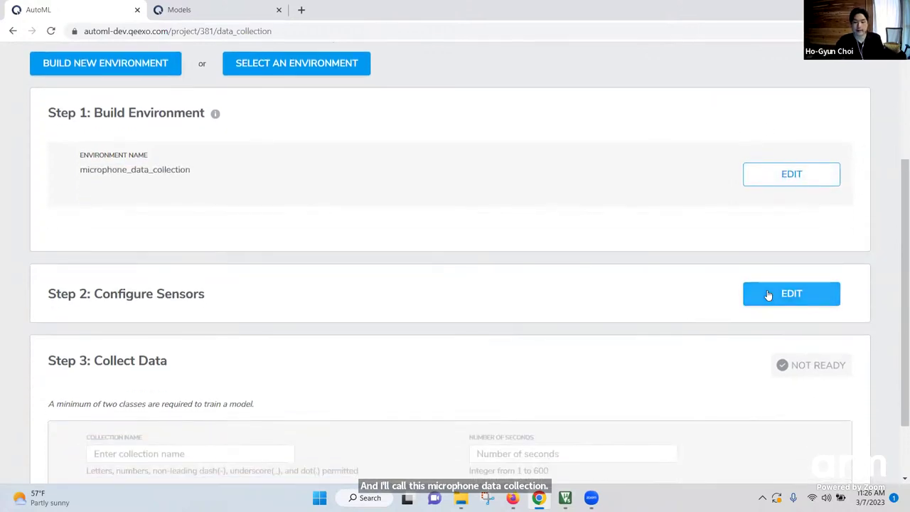
left_click(768, 294)
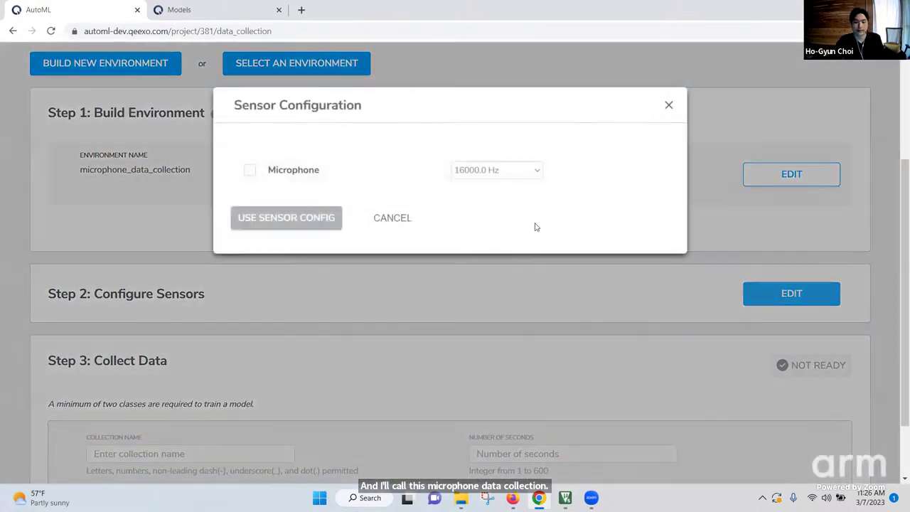
left_click(250, 172)
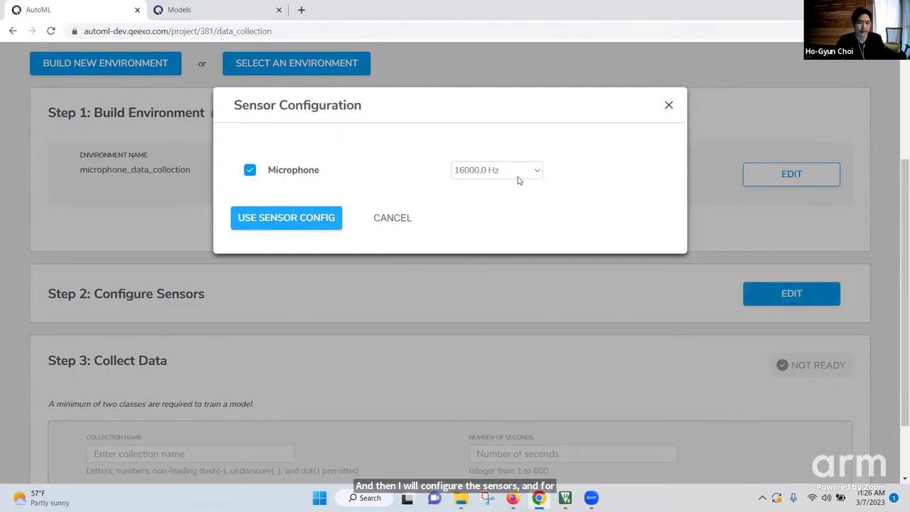
left_click(287, 220)
Step: Name the data collection test_collection_0 and set its length to 15 seconds
scroll(159, 445, "down", 1)
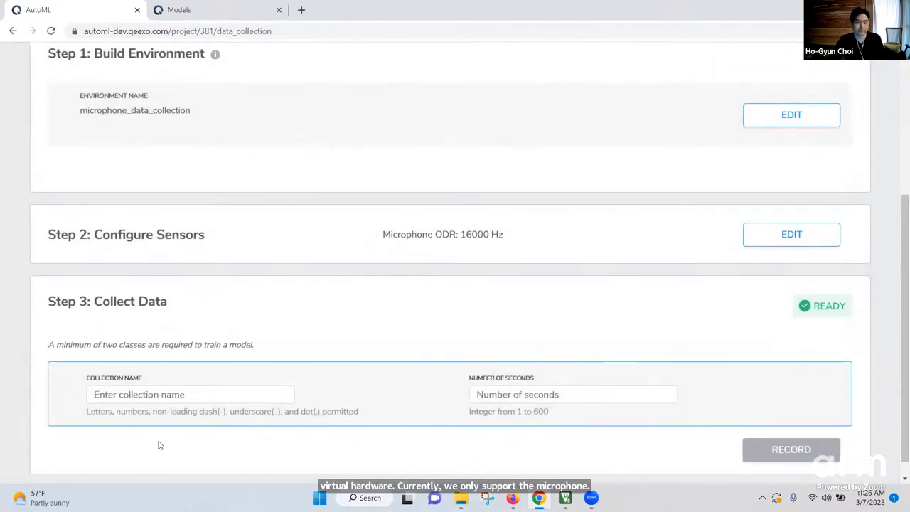
left_click(149, 396)
type("test_")
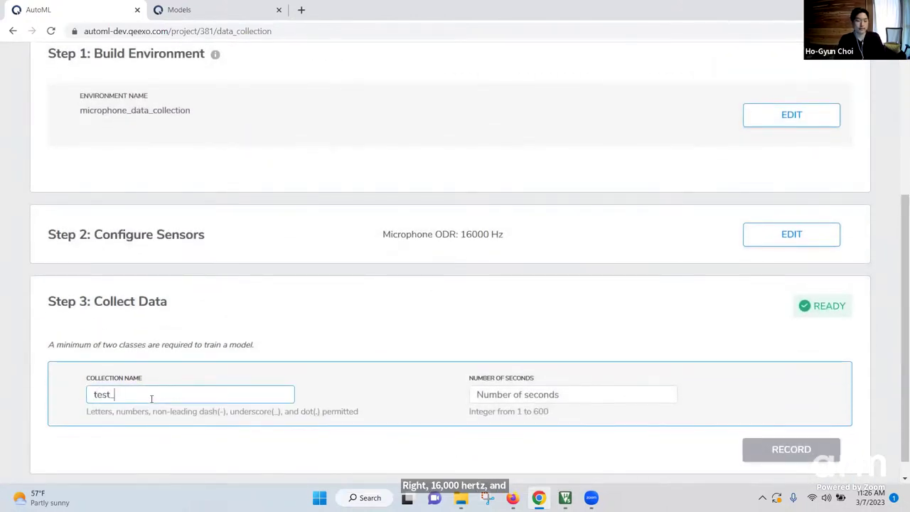
type("collection_0")
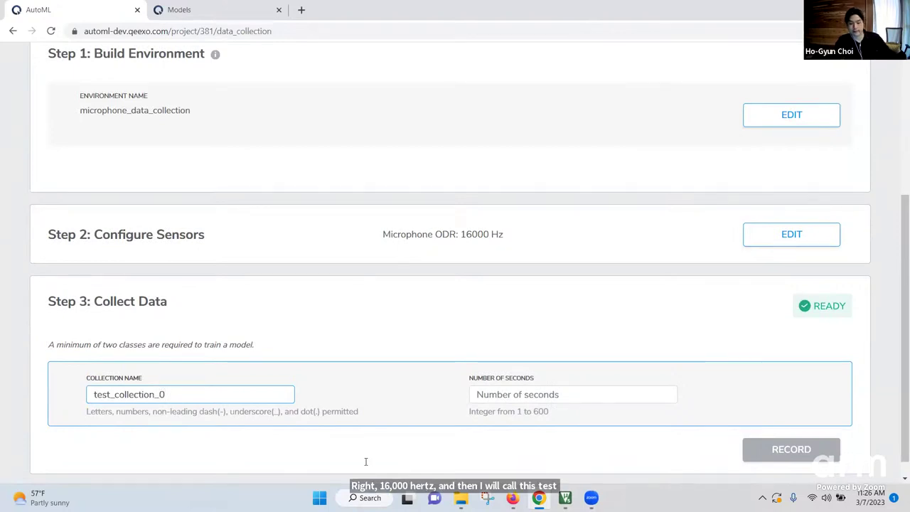
left_click(507, 398)
type("15")
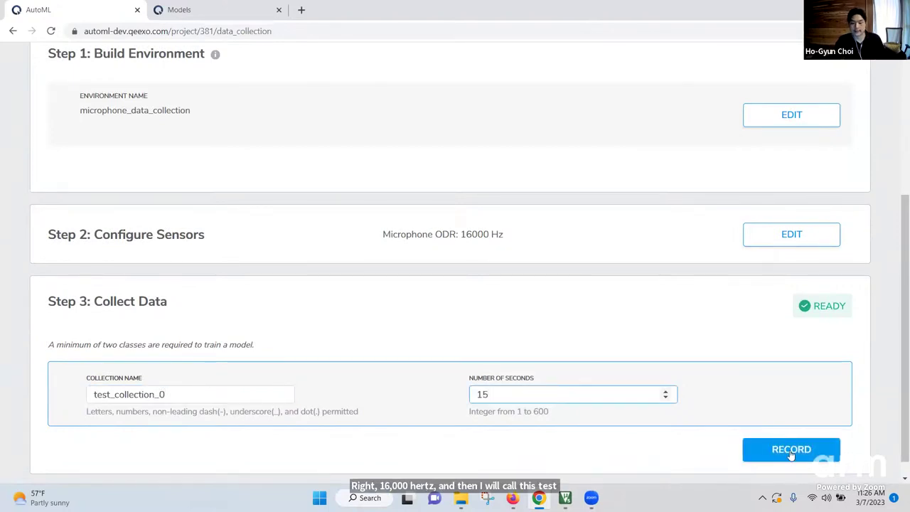
Step: Open the recording page for the collection, confirm the microphone positioning notice and record the data
left_click(791, 450)
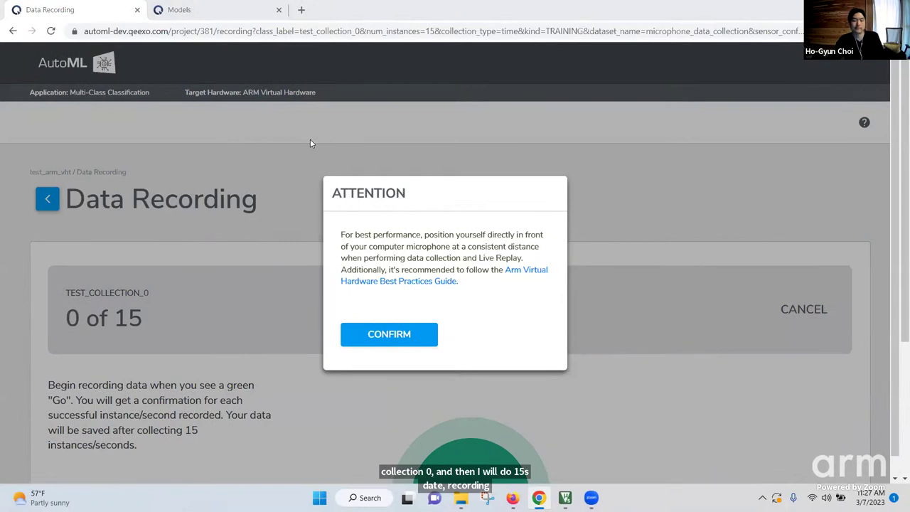
left_click(371, 328)
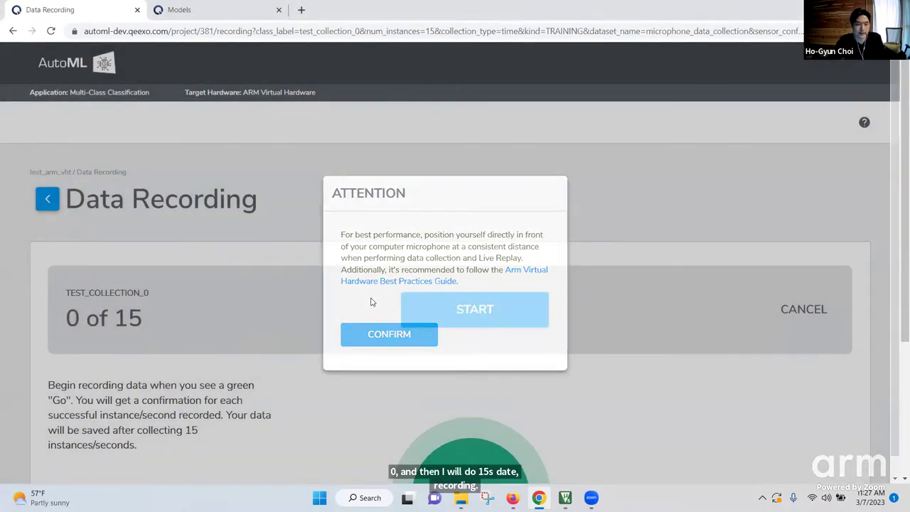
scroll(455, 191, "down", 2)
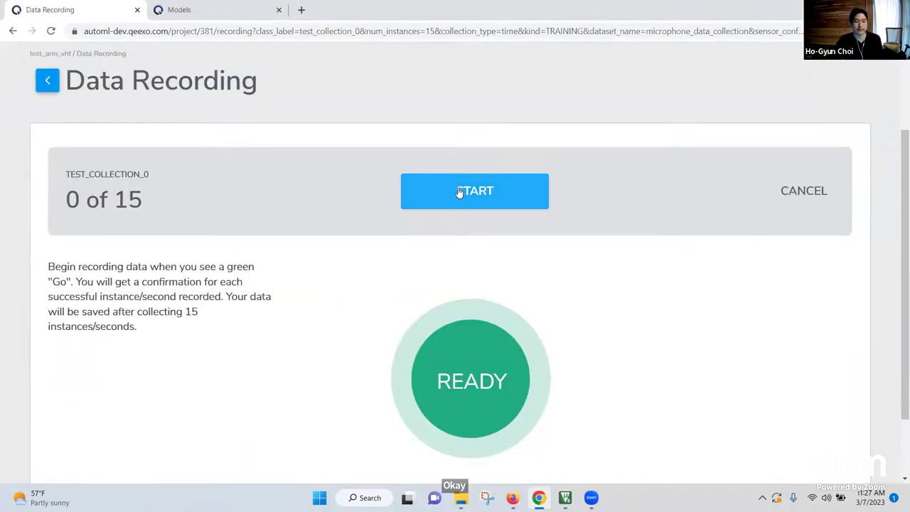
left_click(459, 192)
scroll(230, 234, "down", 1)
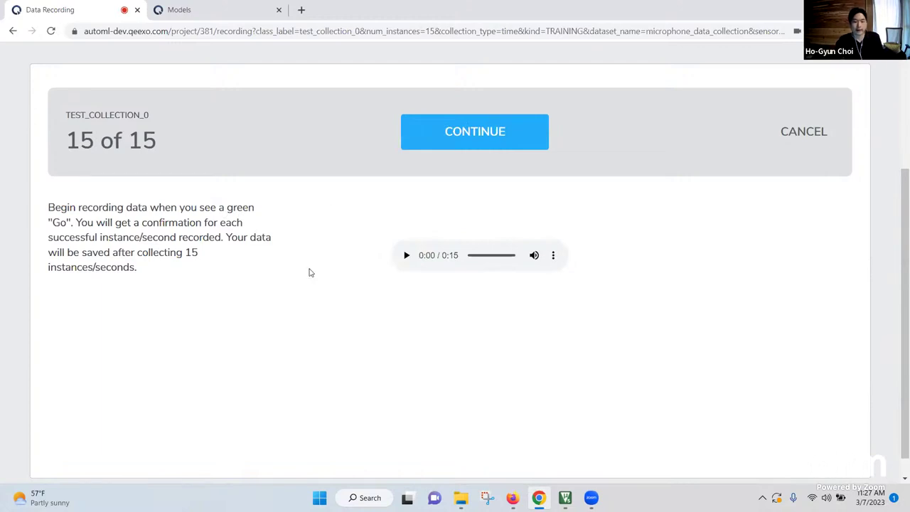
Step: Play back part of the recorded audio and pause it
left_click(407, 255)
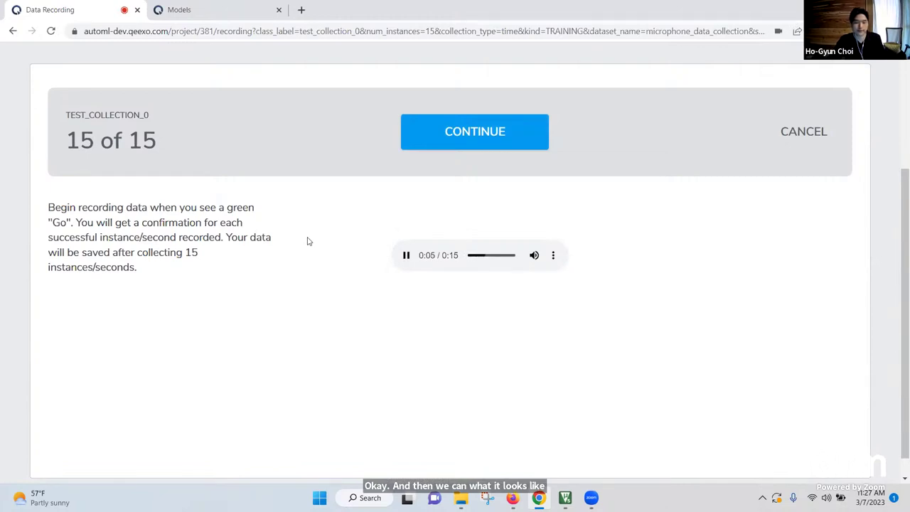
left_click(405, 255)
scroll(340, 290, "up", 1)
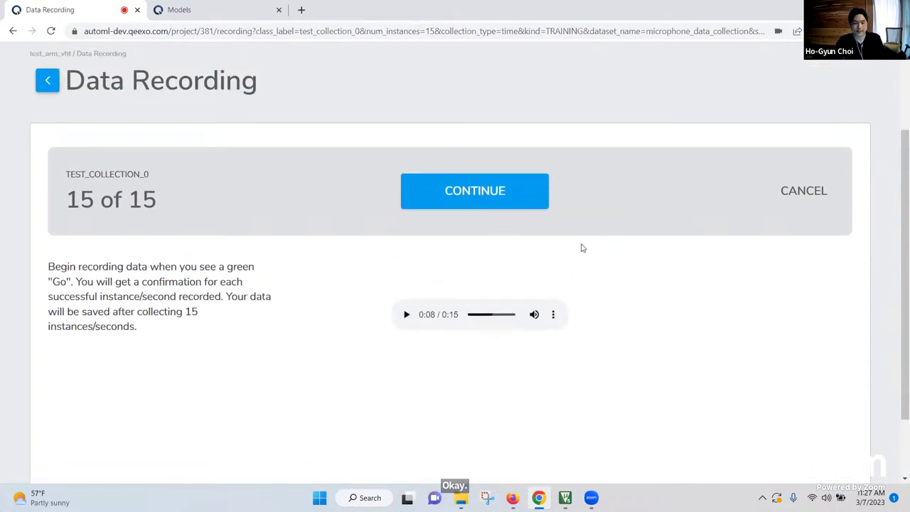
Step: Accept the recording and save its data to the project
left_click(497, 202)
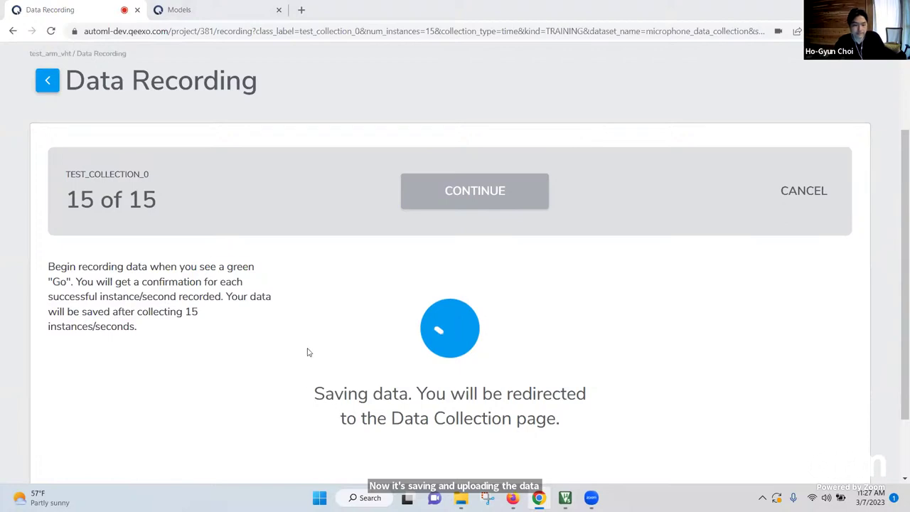
scroll(302, 340, "down", 1)
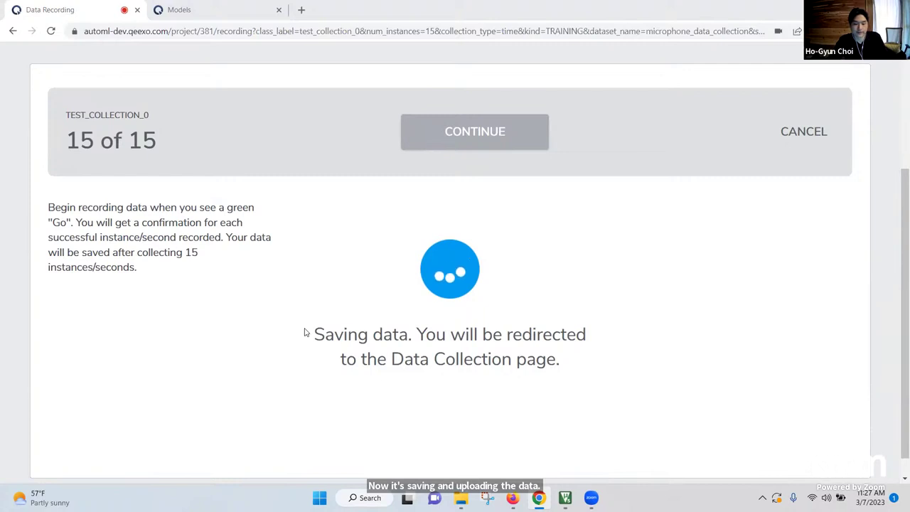
scroll(305, 332, "up", 1)
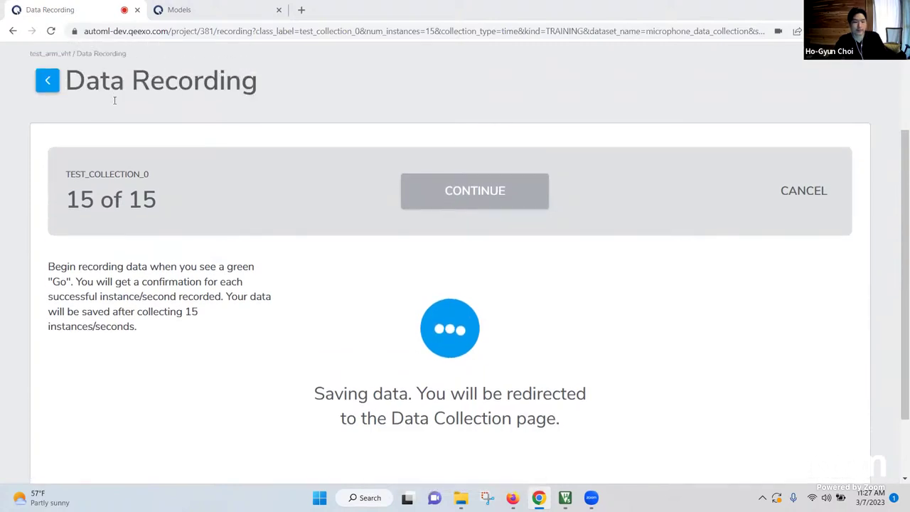
scroll(161, 138, "up", 1)
scroll(159, 140, "up", 1)
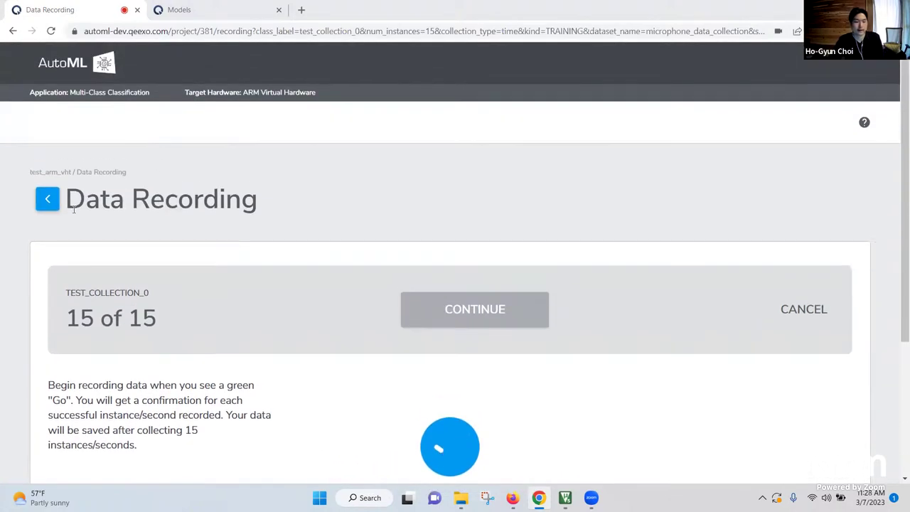
Step: Leave the recording page, confirming the cancellation, and show the project's list of training data collections
left_click(54, 204)
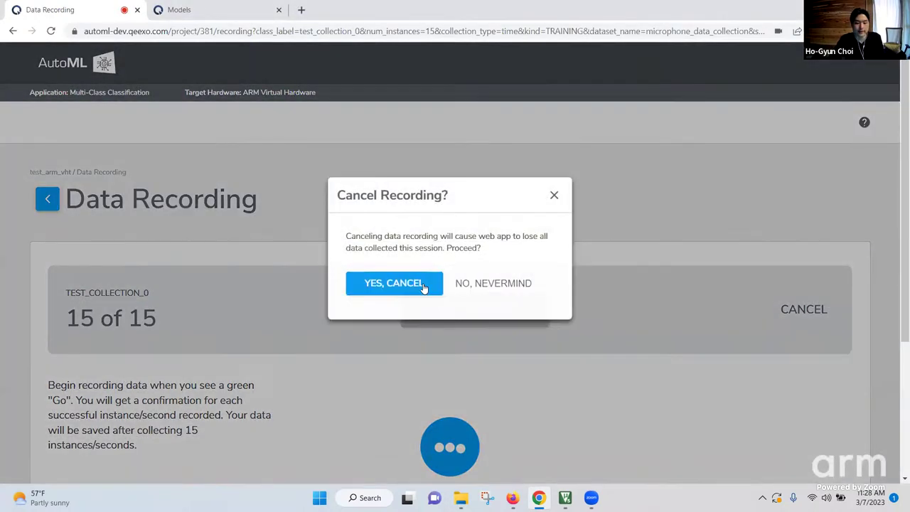
left_click(419, 284)
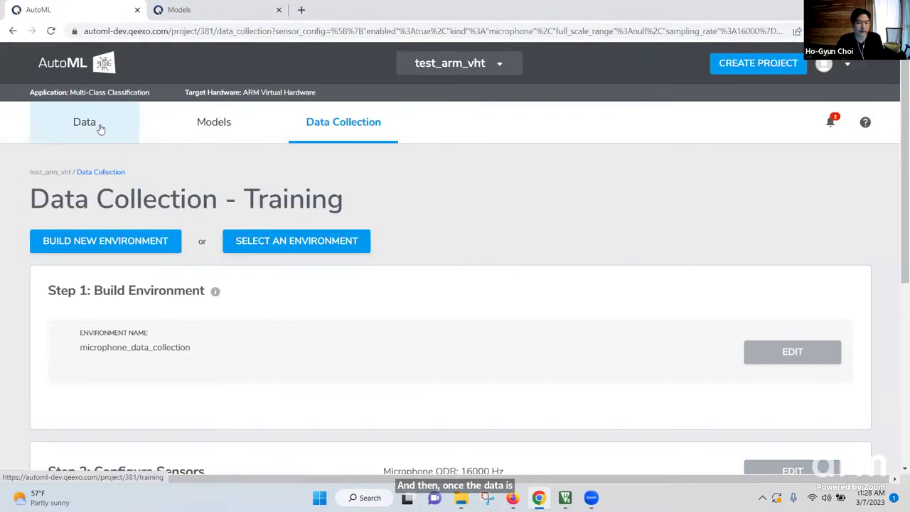
left_click(84, 123)
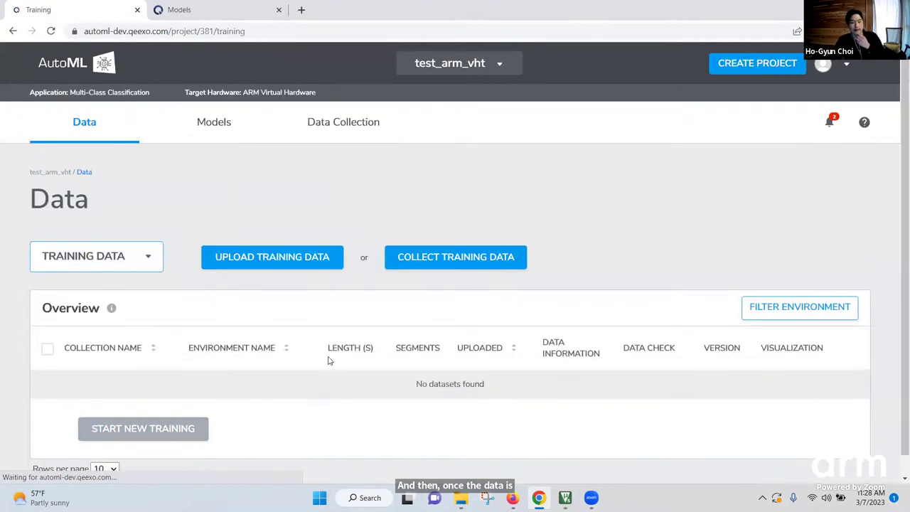
scroll(363, 367, "down", 2)
scroll(363, 367, "down", 2)
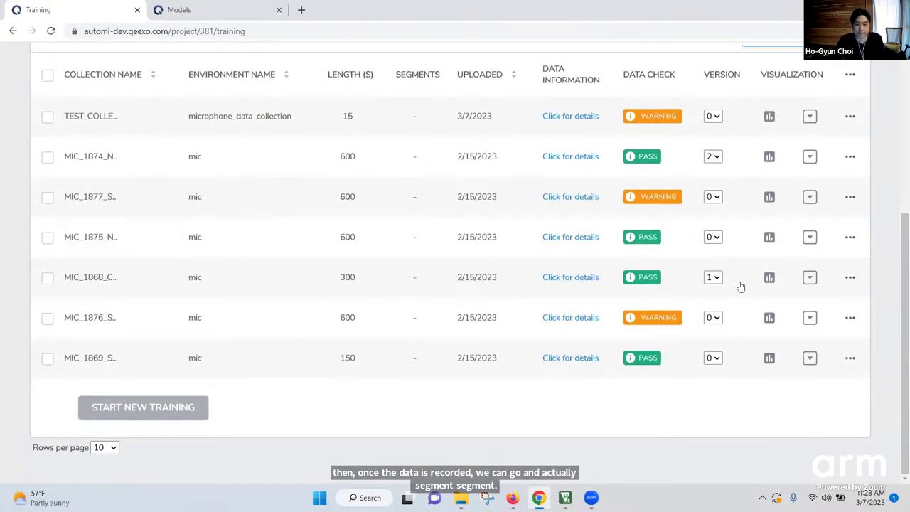
Step: Expand the MIC_1868_C.. collection to show its labels, and open that collection in the Data Segmentation editor
left_click(810, 278)
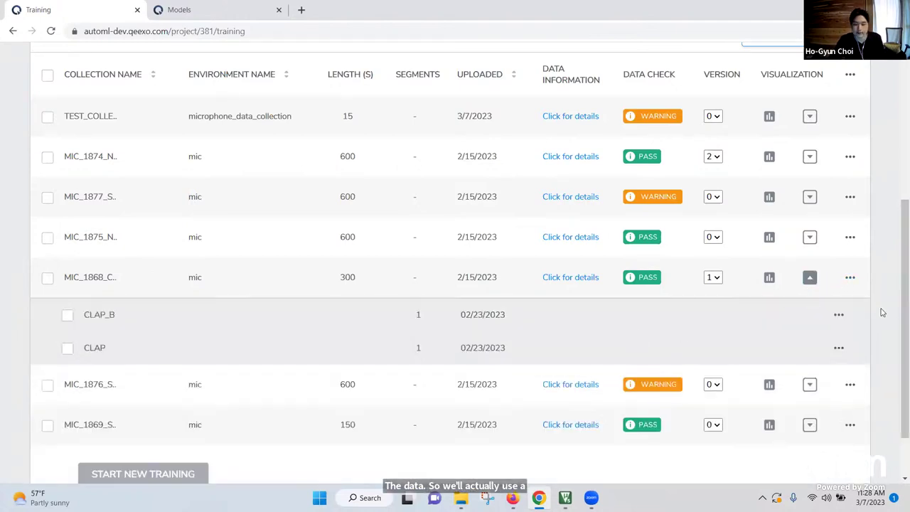
left_click(850, 277)
left_click(835, 230)
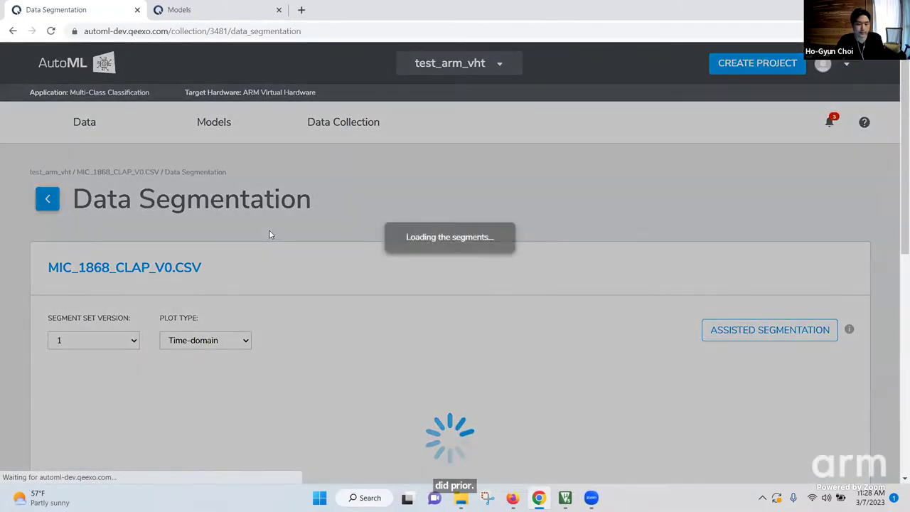
scroll(370, 142, "down", 2)
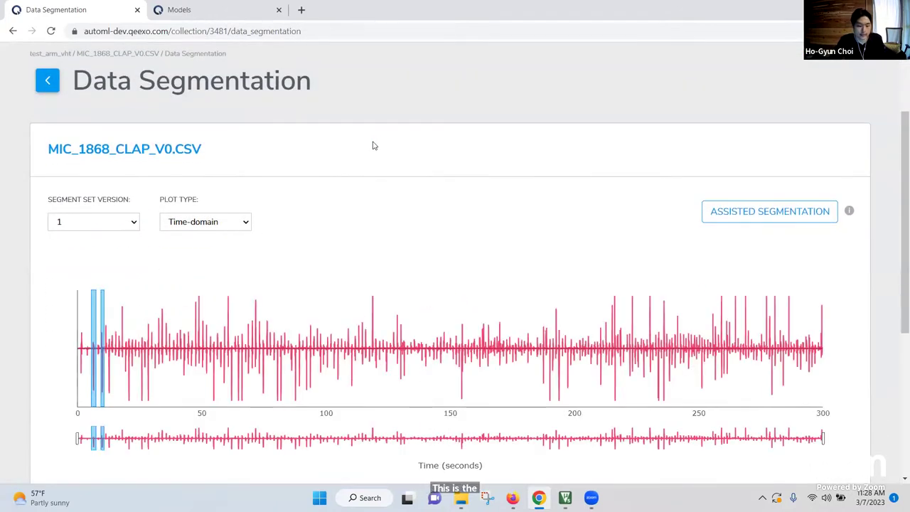
scroll(375, 139, "down", 1)
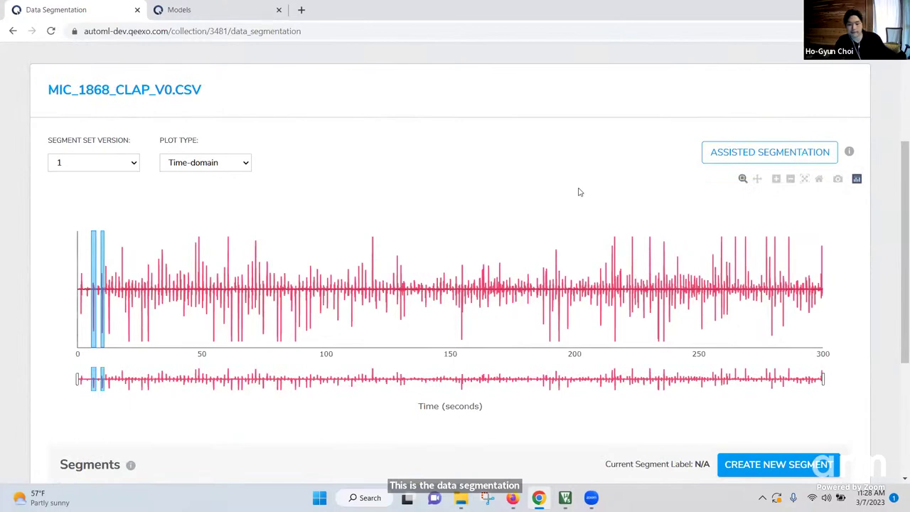
scroll(578, 193, "up", 2)
scroll(578, 194, "down", 2)
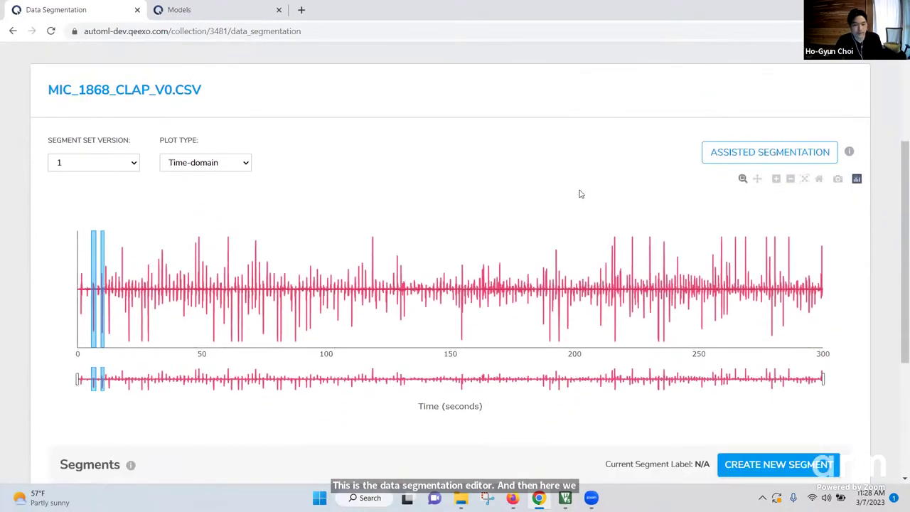
scroll(580, 194, "down", 1)
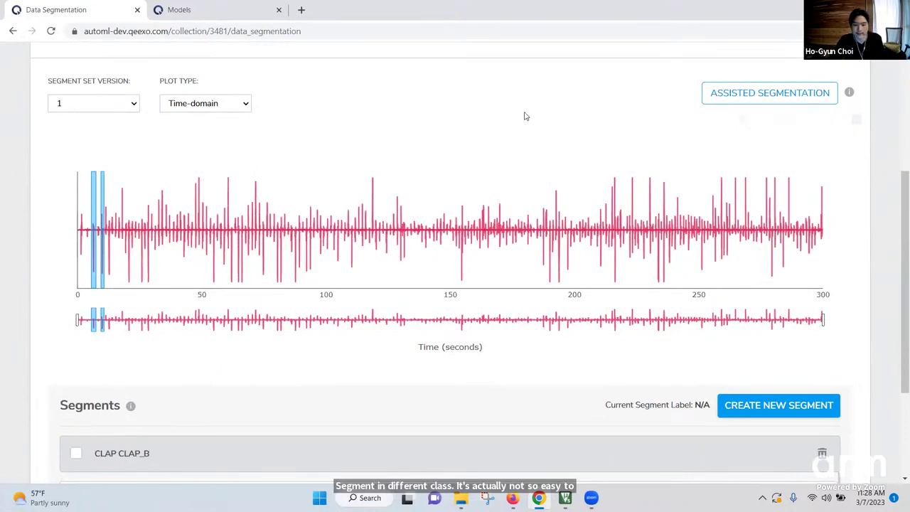
Step: Create a new segment label named CLAP_A for the clap recording
left_click(753, 405)
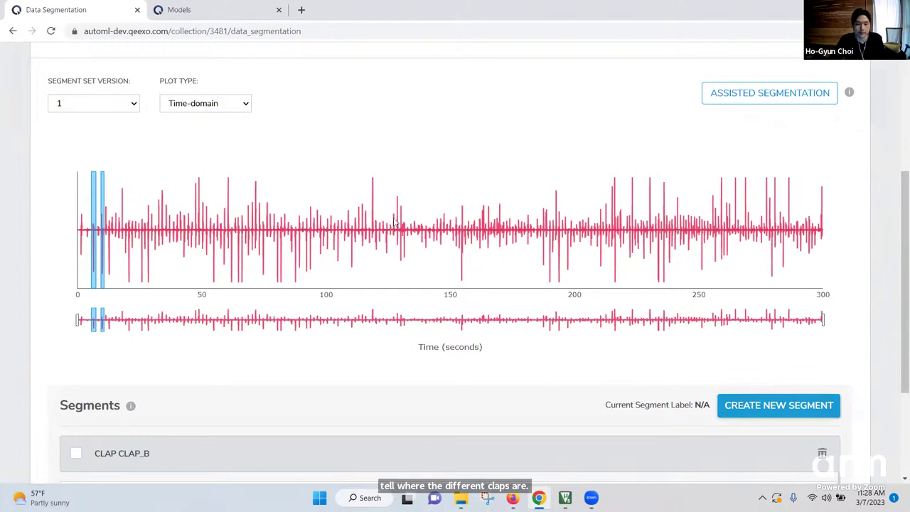
type("CLAP_A")
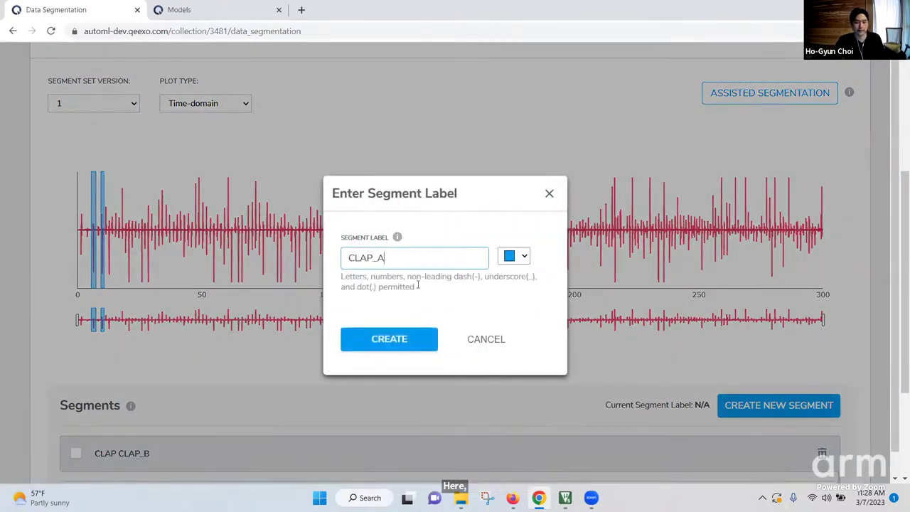
left_click(389, 338)
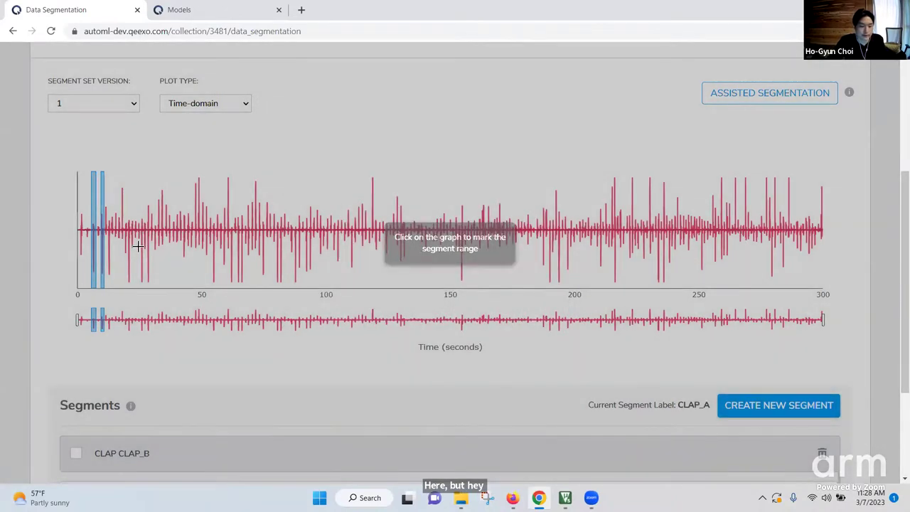
Step: Mark three CLAP_A ranges on the waveform at about 25–43 s, 57–75 s and 91–109 s
left_click(138, 246)
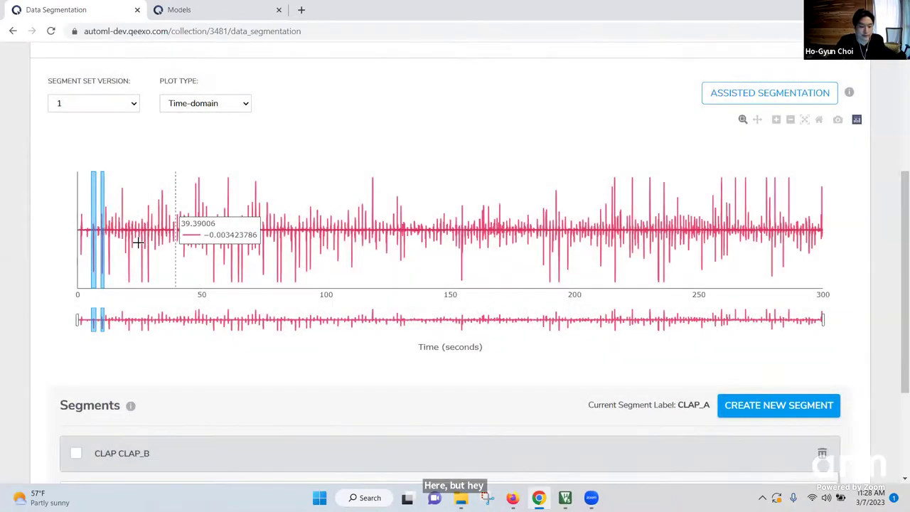
left_click(183, 243)
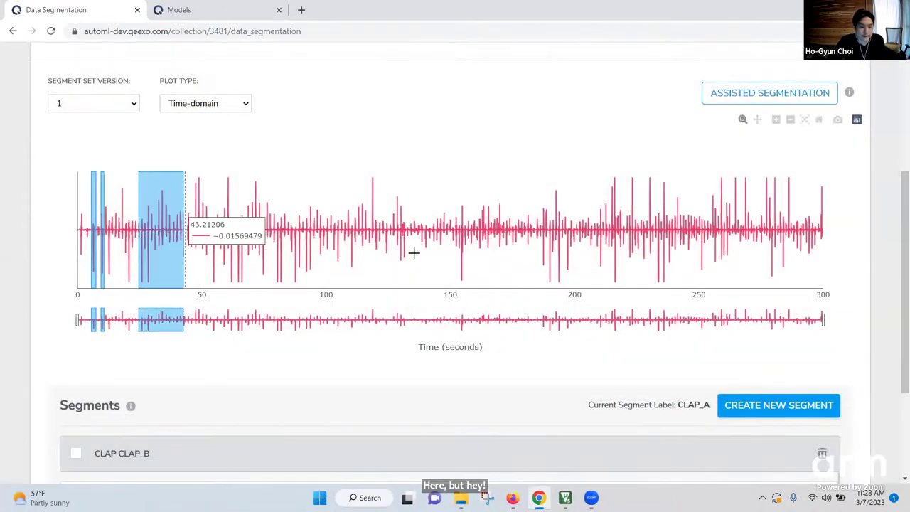
left_click(263, 244)
left_click(303, 245)
left_click(349, 244)
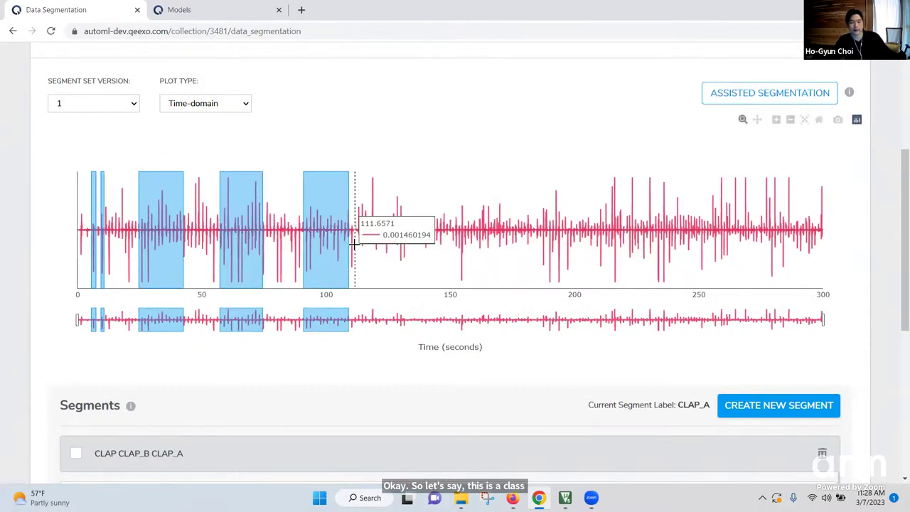
Step: Create another segment label named CLAP_C with the colour red
scroll(549, 325, "down", 2)
scroll(388, 335, "down", 2)
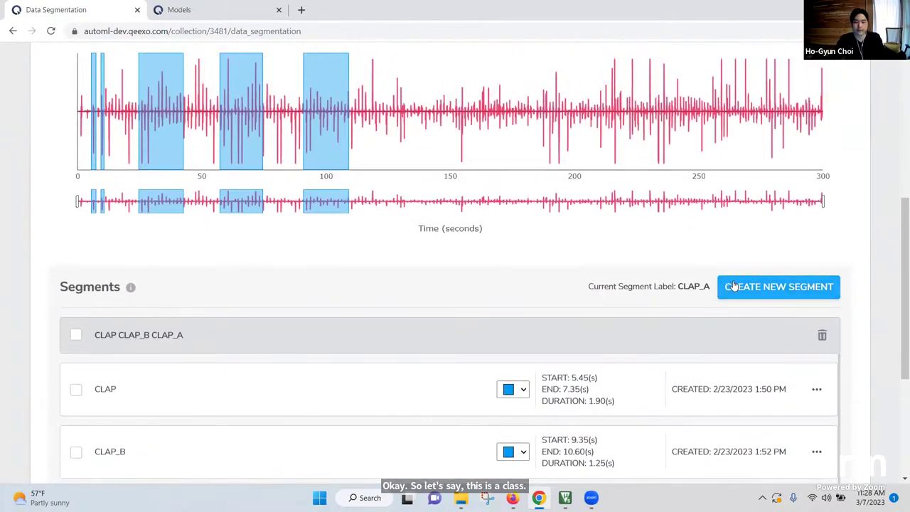
left_click(734, 286)
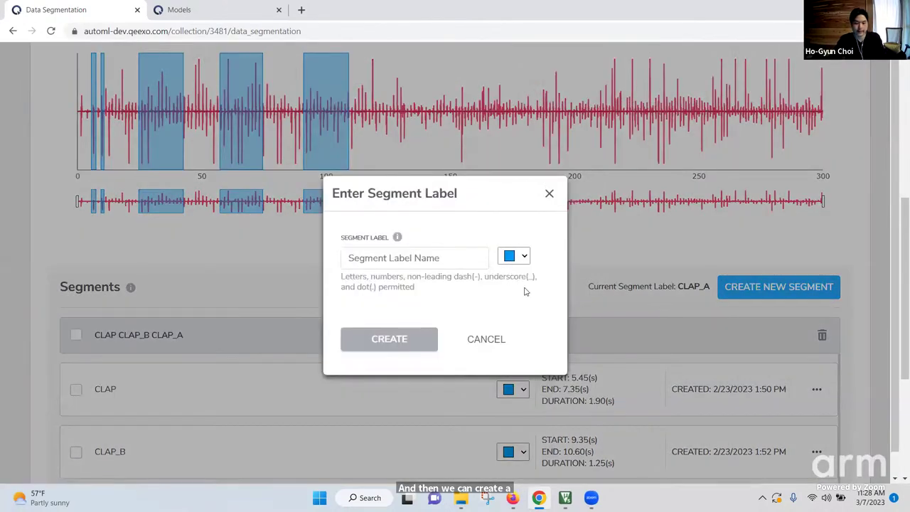
left_click(519, 256)
left_click(528, 295)
left_click(441, 265)
type("CLA")
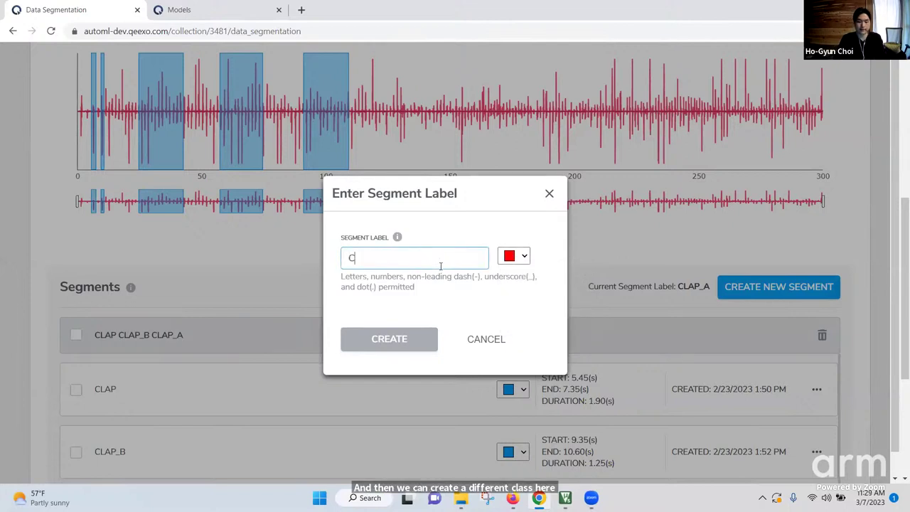
type("P_B")
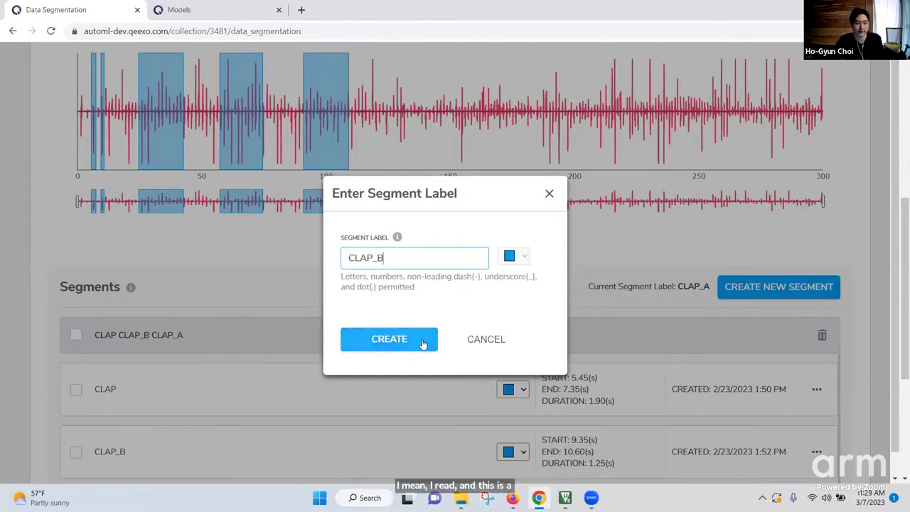
key("BackSpace")
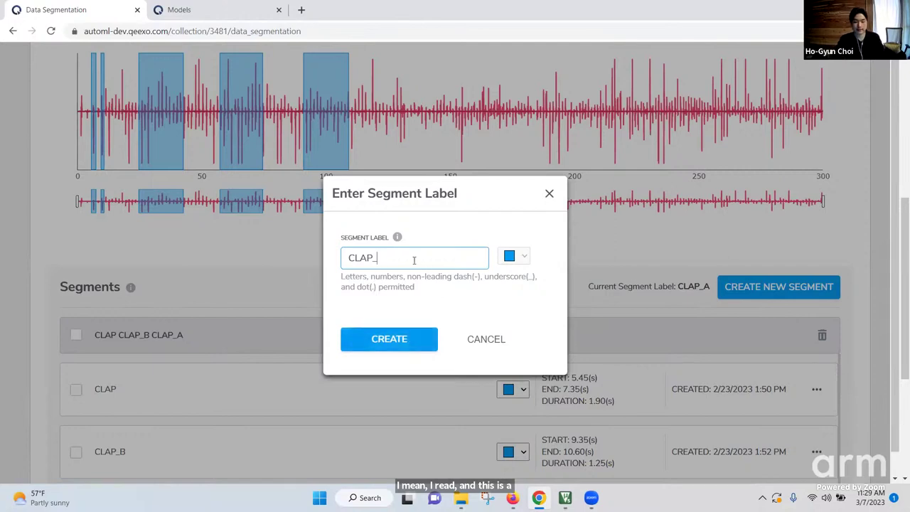
type("C")
left_click(384, 340)
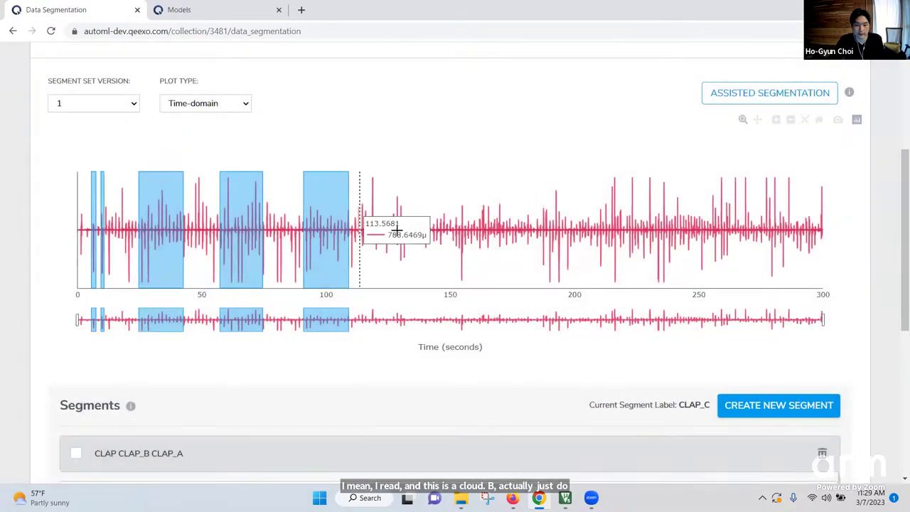
Step: Mark three CLAP_C ranges on the waveform at about 116–135 s, 146–167 s and 184–203 s
left_click(366, 232)
left_click(413, 232)
left_click(440, 234)
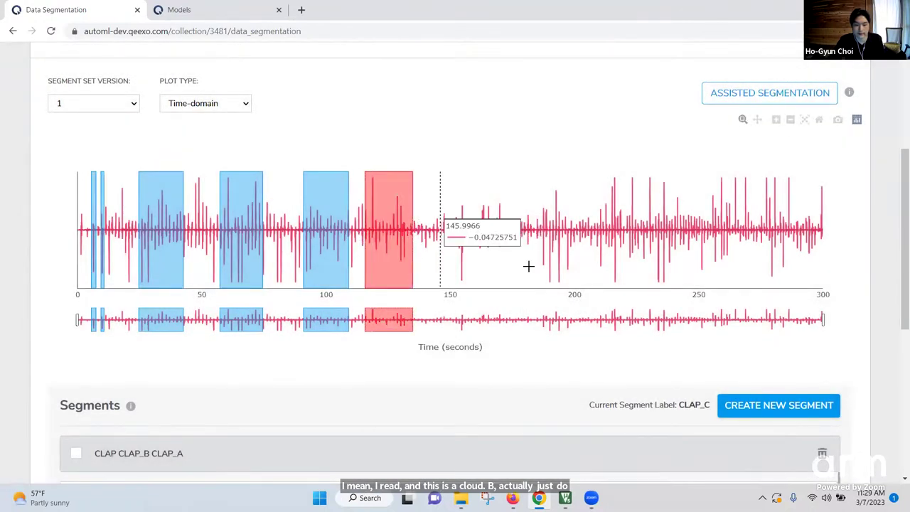
left_click(492, 235)
left_click(534, 234)
left_click(583, 234)
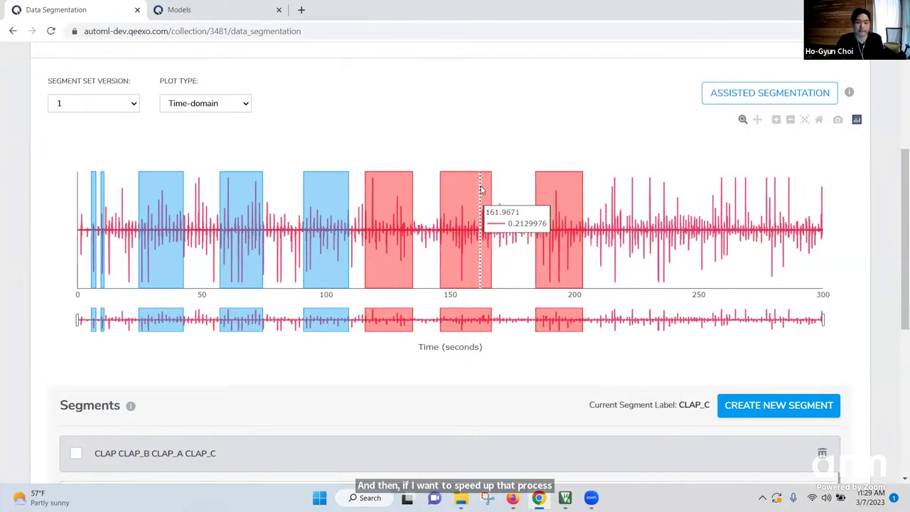
Step: Open Assisted Segmentation, choose all labels for it, and close the dialog without running it
scroll(516, 192, "up", 1)
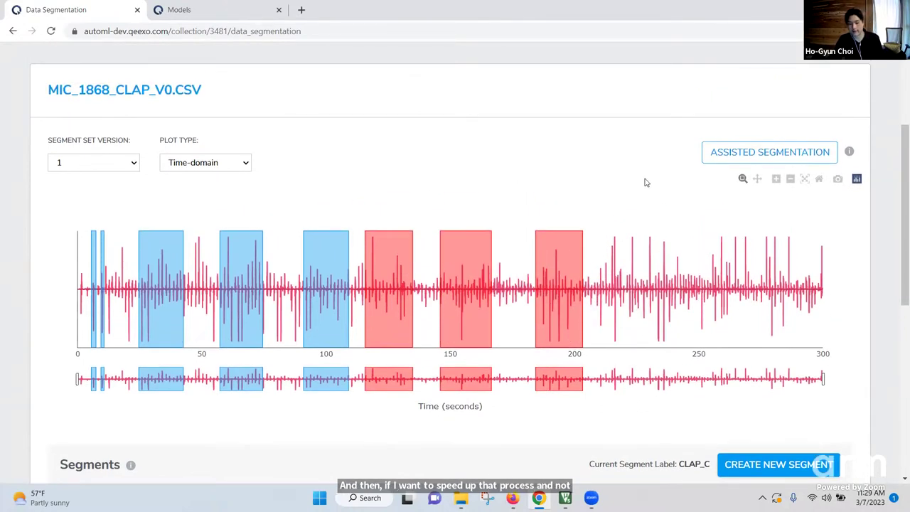
left_click(714, 155)
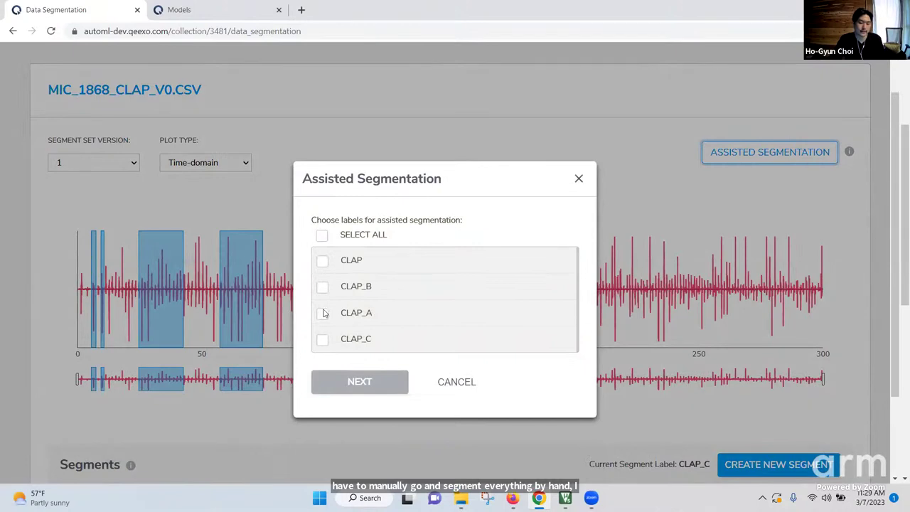
left_click(322, 236)
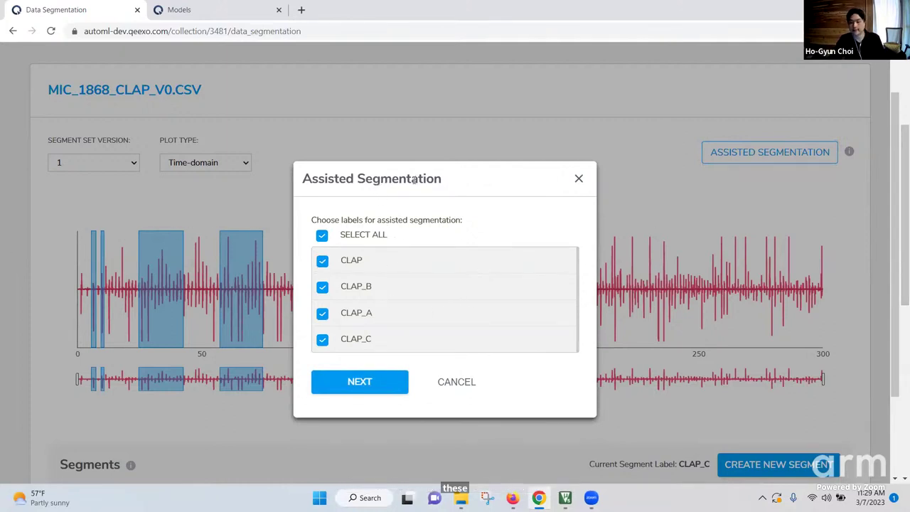
left_click(579, 180)
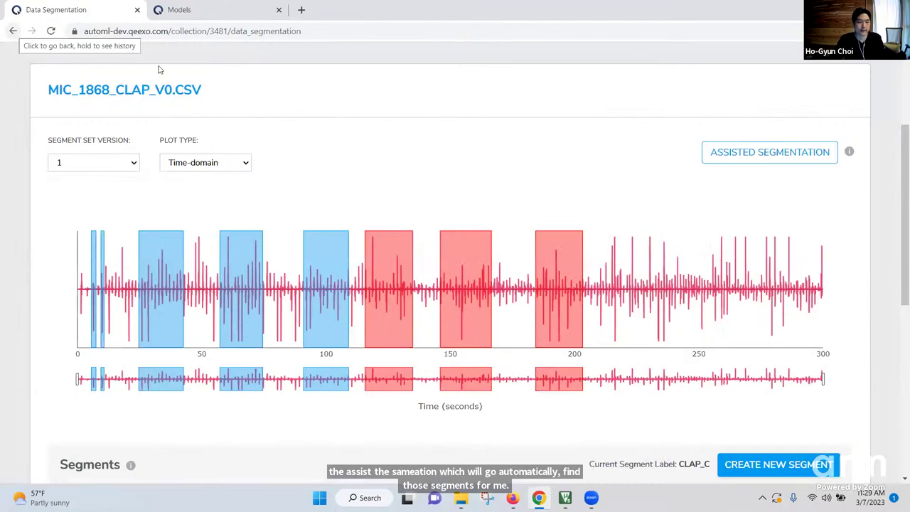
Step: Return to the project's training data list and select all the collections in the overview
left_click(12, 32)
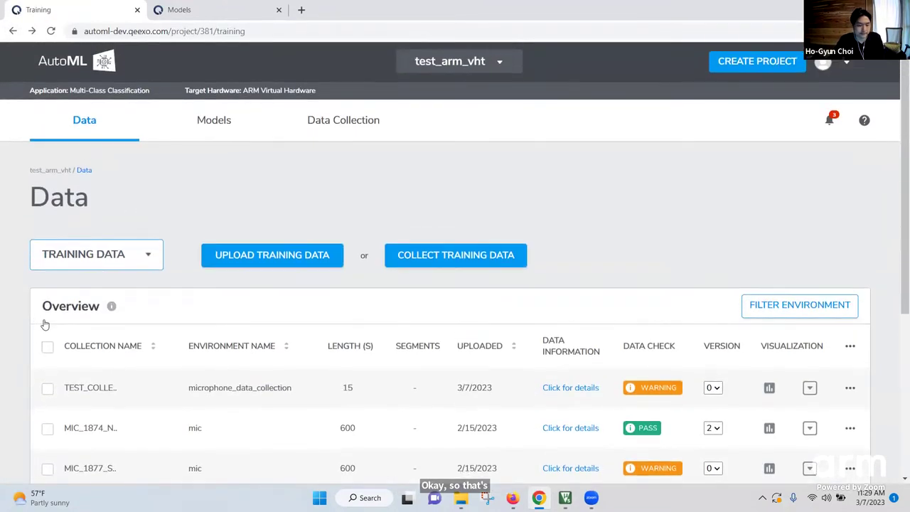
scroll(42, 321, "down", 1)
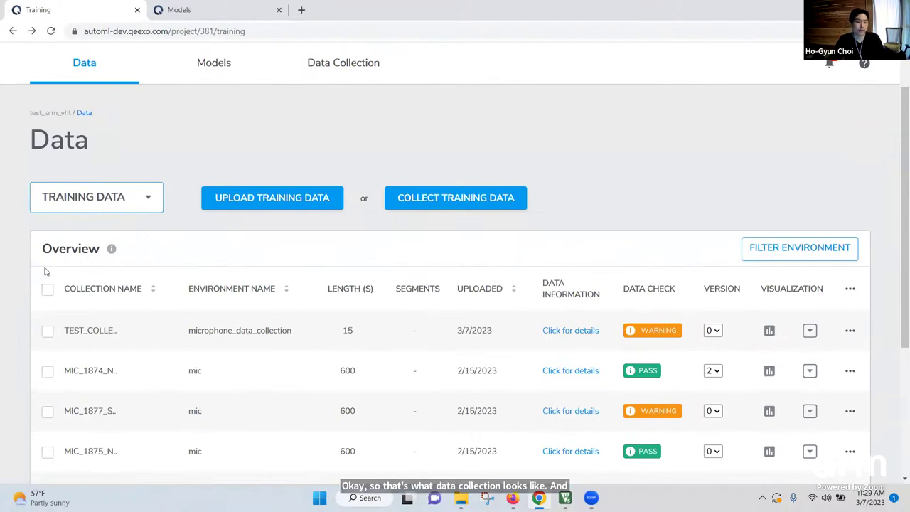
scroll(49, 260, "down", 1)
left_click(48, 231)
scroll(173, 270, "down", 4)
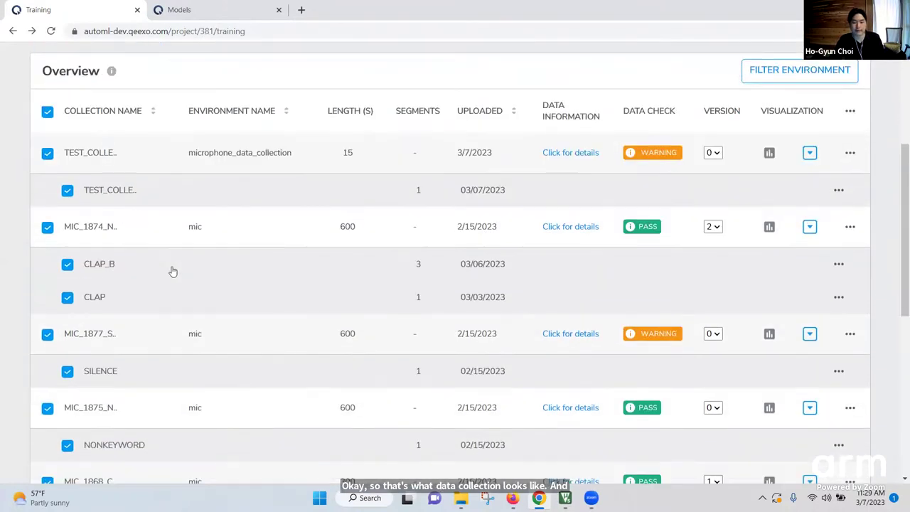
scroll(49, 235, "up", 3)
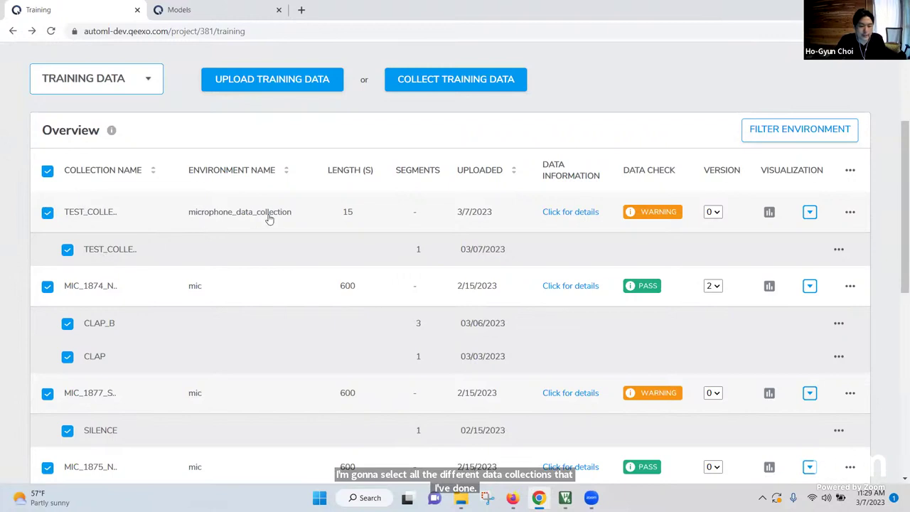
Step: Open the microphone_data_collection recording TEST_COLLE.. in the Data Segmentation editor
left_click(849, 212)
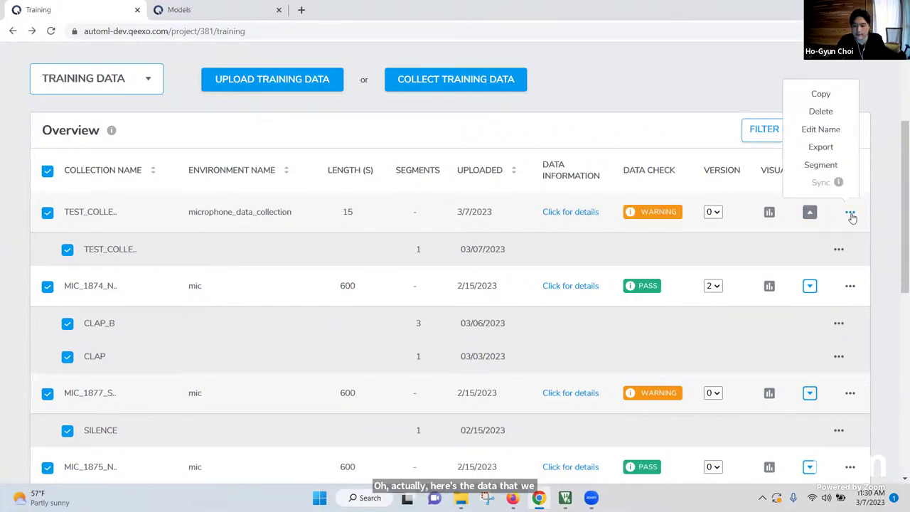
left_click(830, 169)
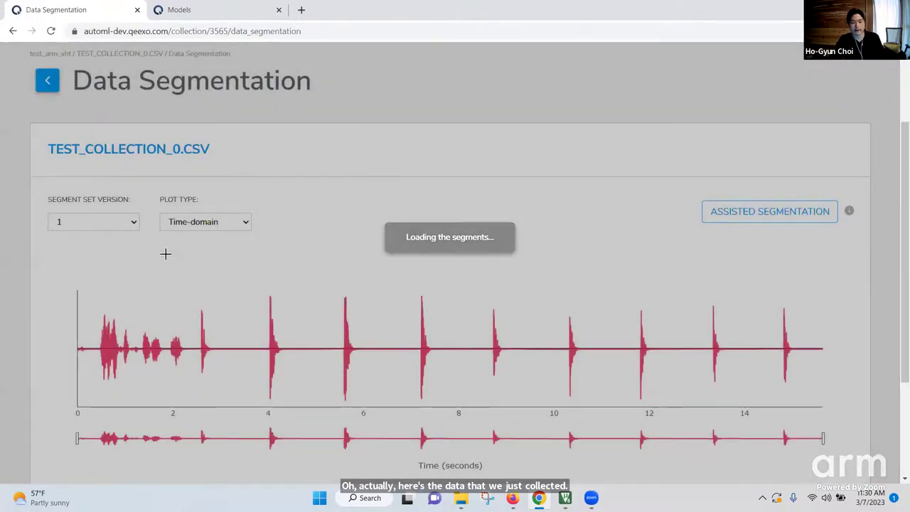
scroll(672, 206, "down", 2)
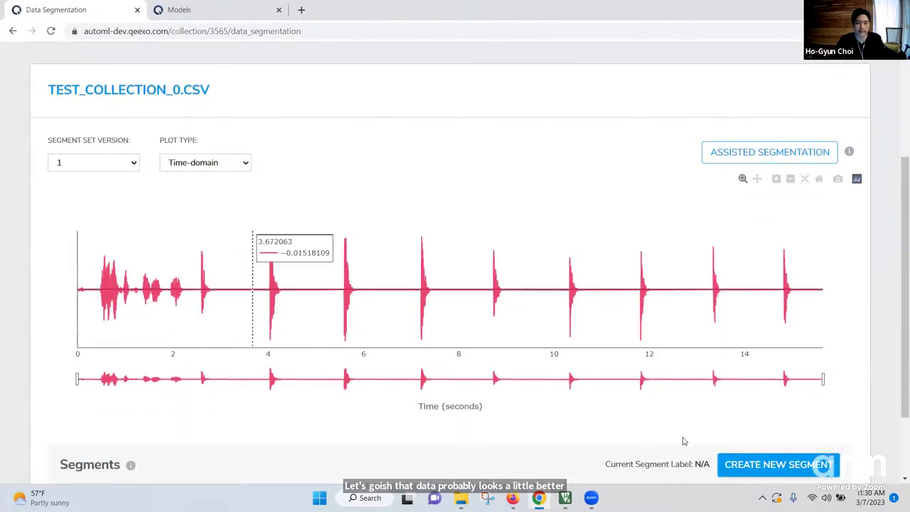
scroll(685, 439, "down", 2)
Step: Create a new segment label named CLAPA for the TEST_COLLECTION_0.CSV recording
left_click(778, 404)
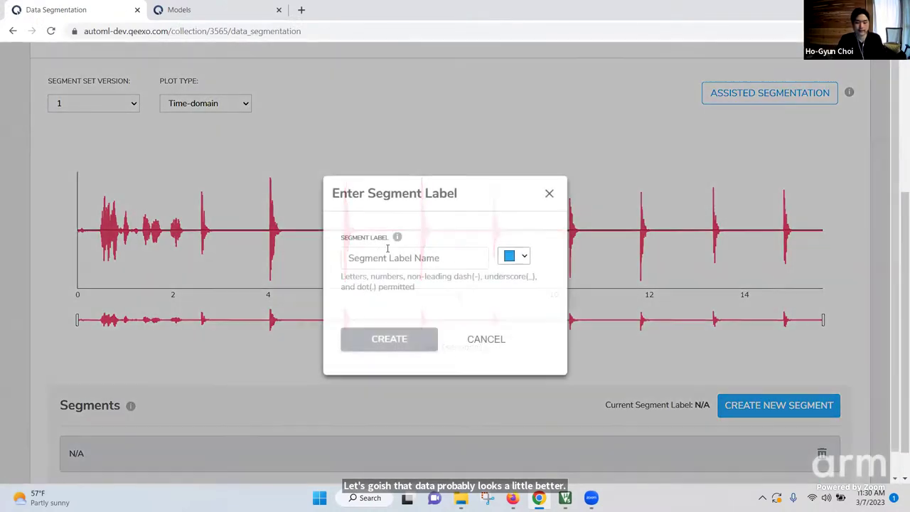
type("CLAPA")
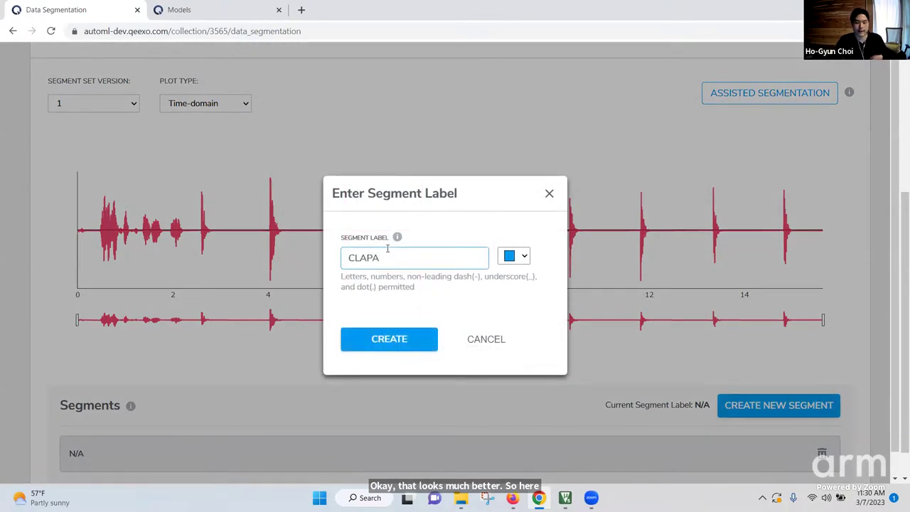
left_click(372, 333)
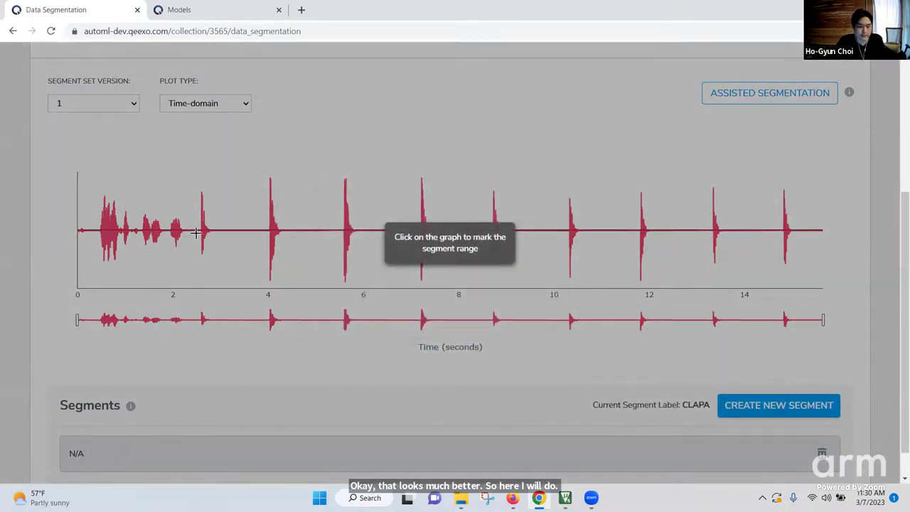
Step: Mark five CLAPA ranges on the waveform at about 2.5–3.1 s, 3.7–4.7 s, 5.3–6.1 s, 6.9–7.7 s and 8.4–9.4 s
left_click(195, 233)
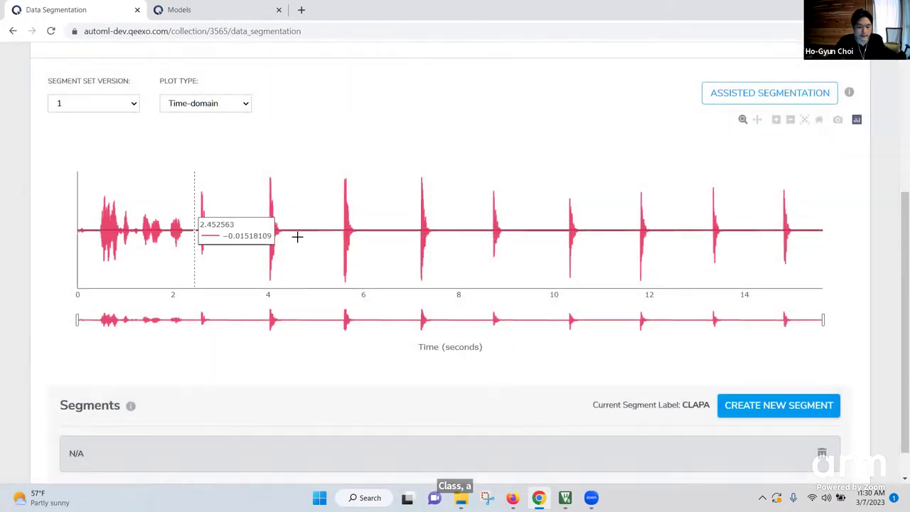
left_click(227, 237)
left_click(256, 237)
left_click(300, 237)
left_click(332, 235)
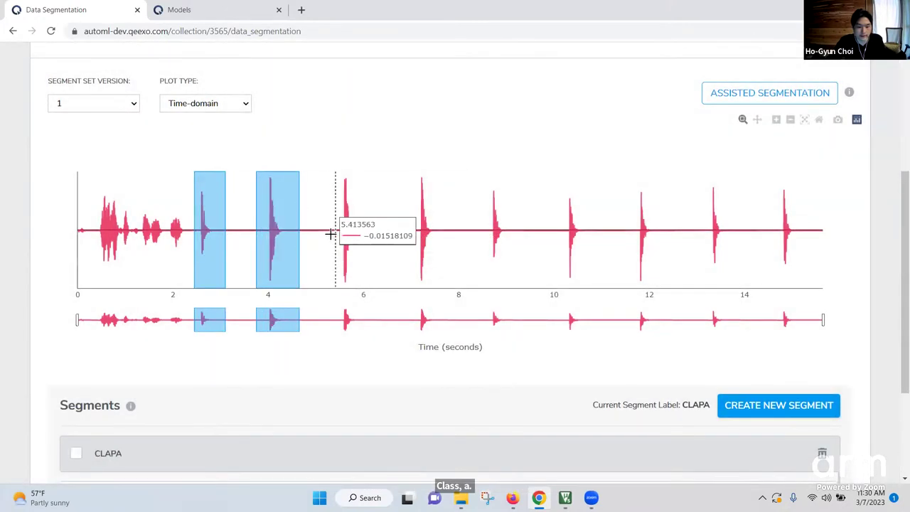
left_click(368, 235)
left_click(406, 236)
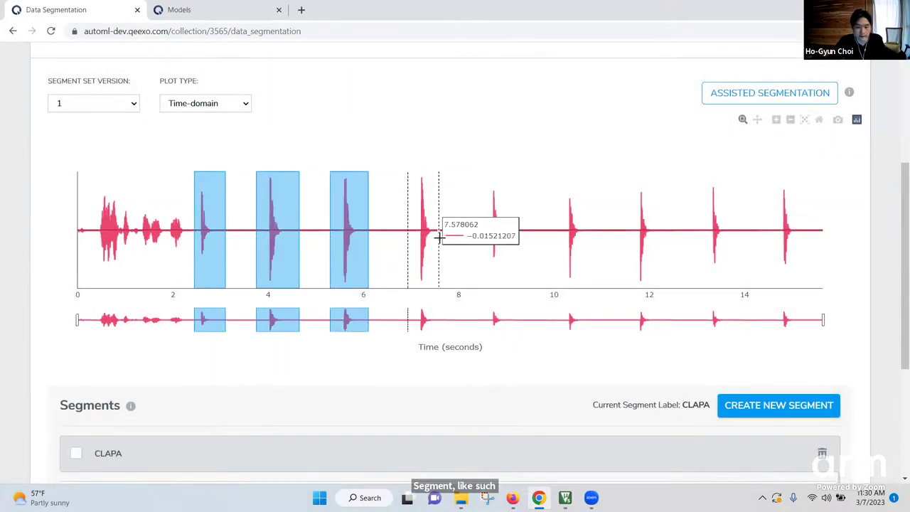
left_click(442, 235)
left_click(479, 236)
left_click(526, 235)
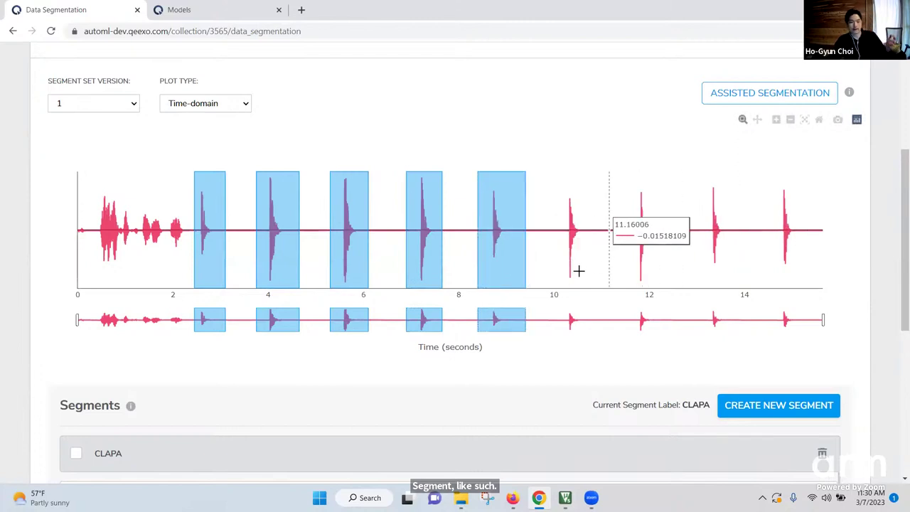
Step: Return to the project's training data list, select every collection and check the segment labels included for training
scroll(122, 146, "up", 5)
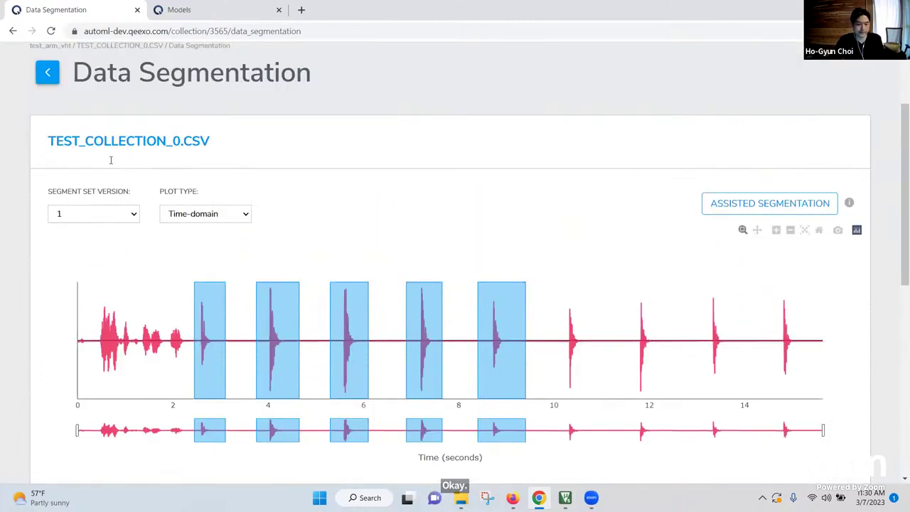
left_click(48, 139)
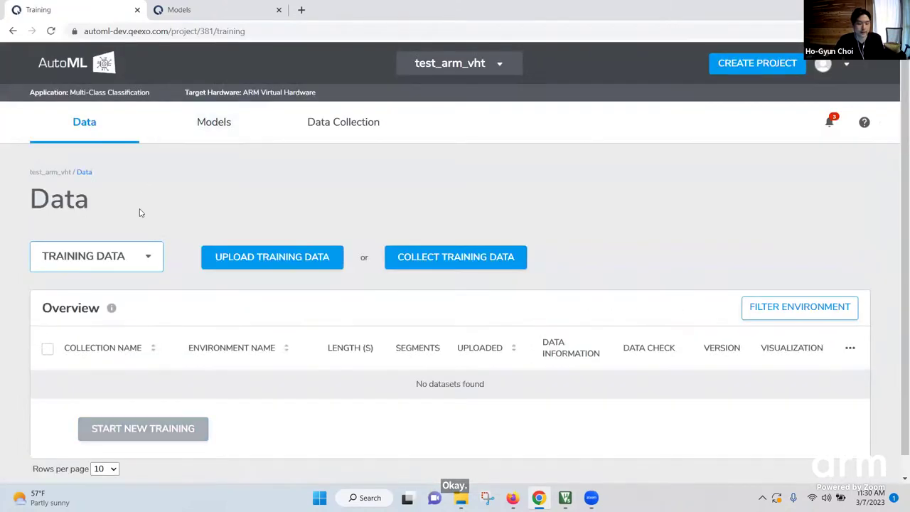
scroll(48, 121, "down", 3)
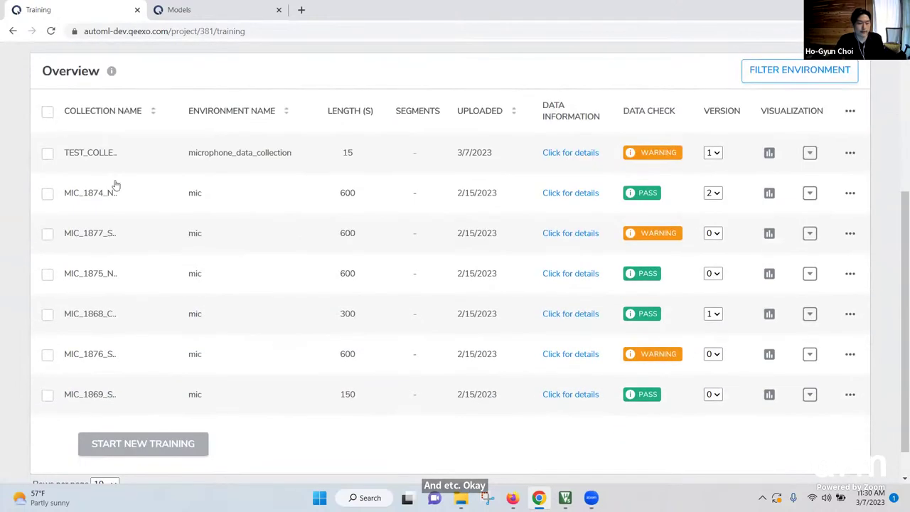
scroll(203, 268, "down", 3)
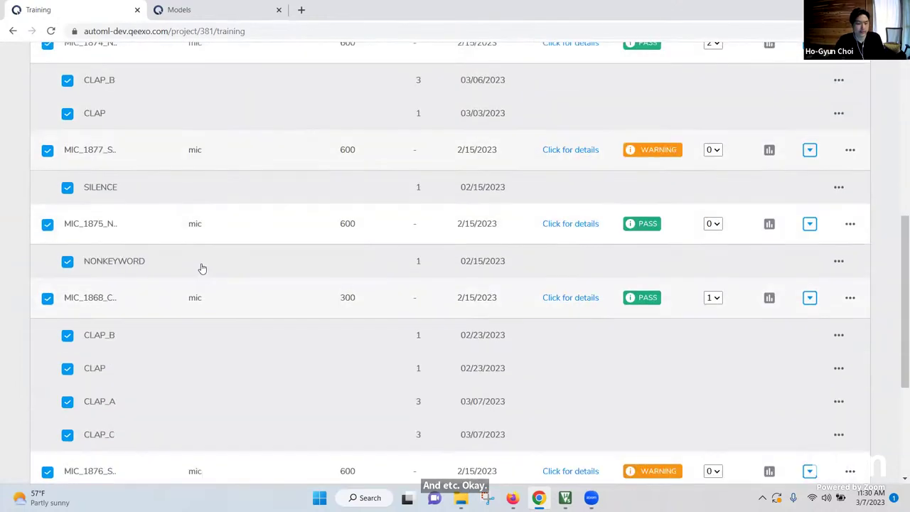
scroll(203, 268, "down", 3)
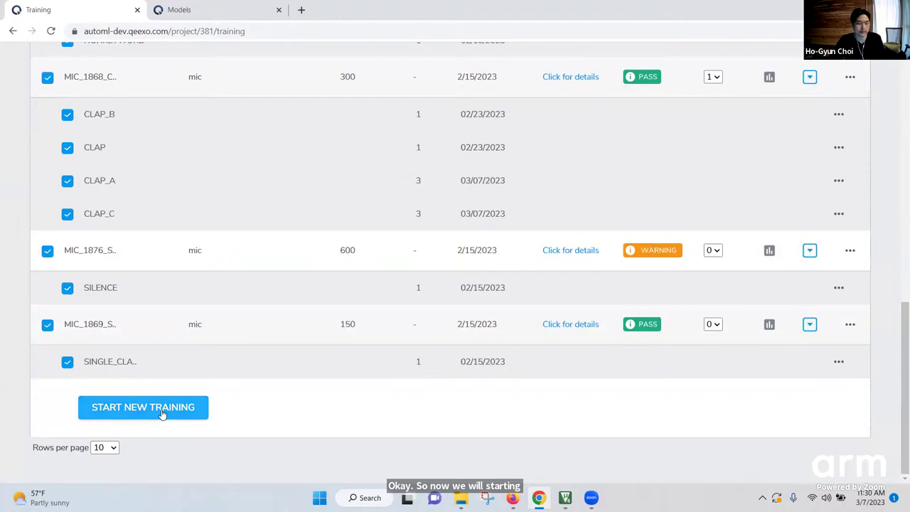
scroll(132, 225, "up", 5)
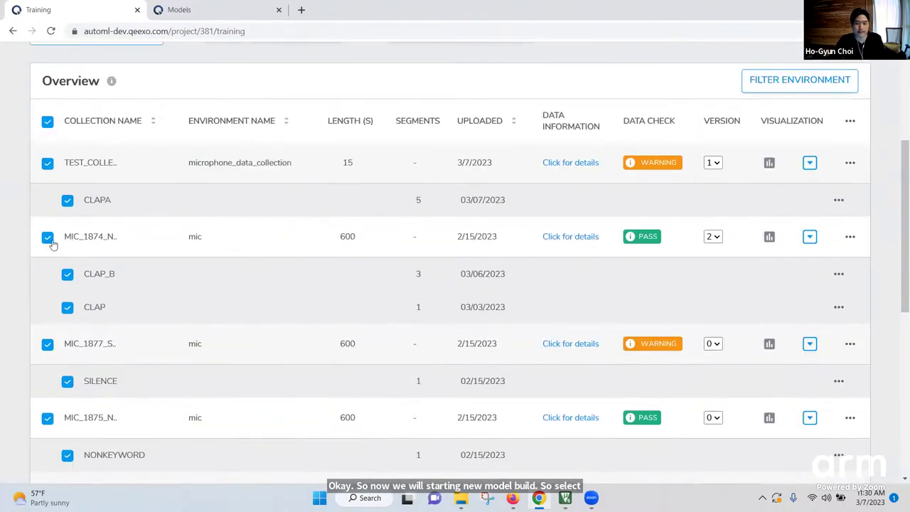
scroll(53, 270, "down", 4)
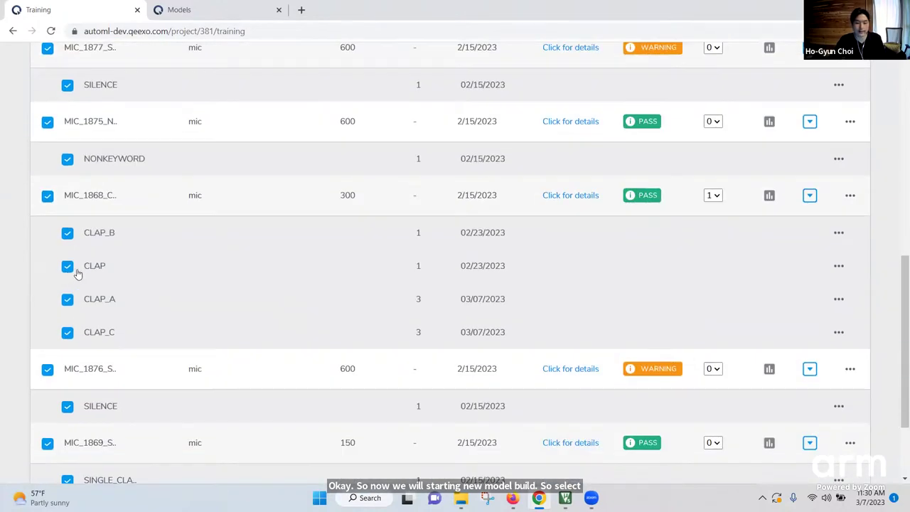
scroll(92, 287, "down", 2)
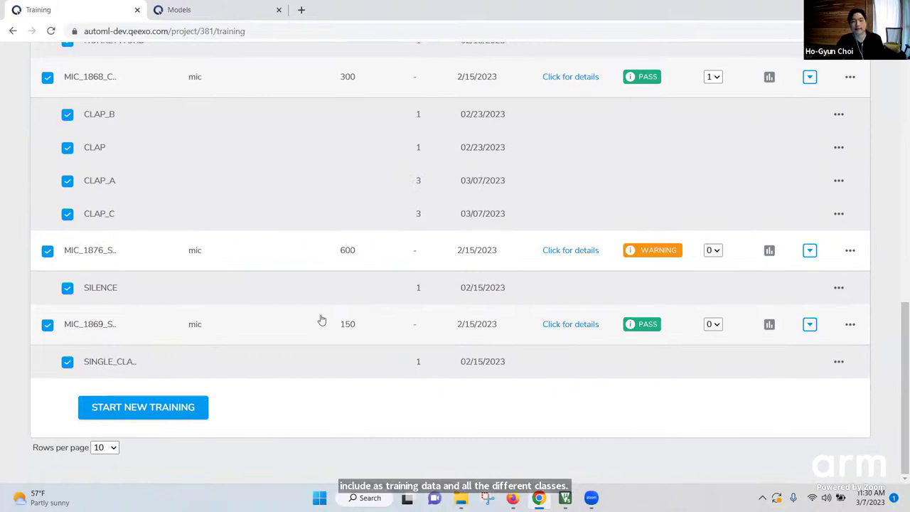
Step: Start a new training with the selected collections and look through the labels offered for optional grouping
left_click(185, 416)
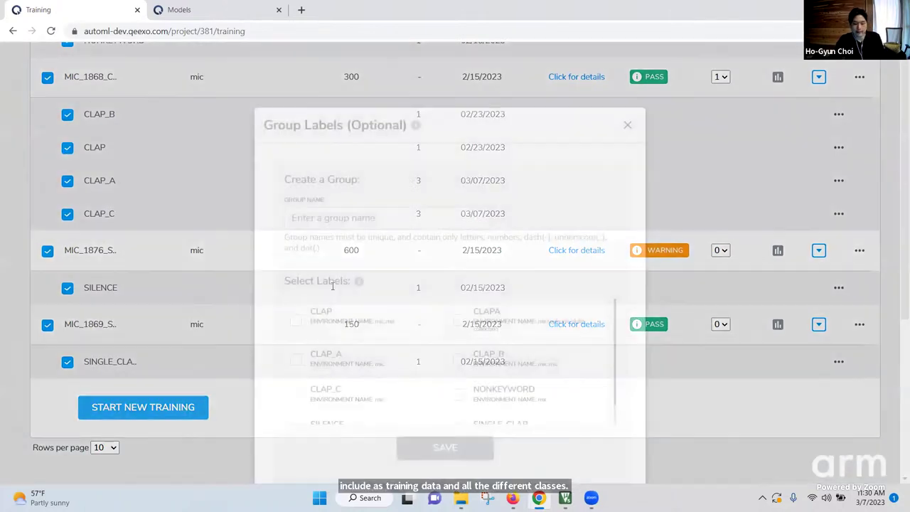
scroll(639, 196, "down", 1)
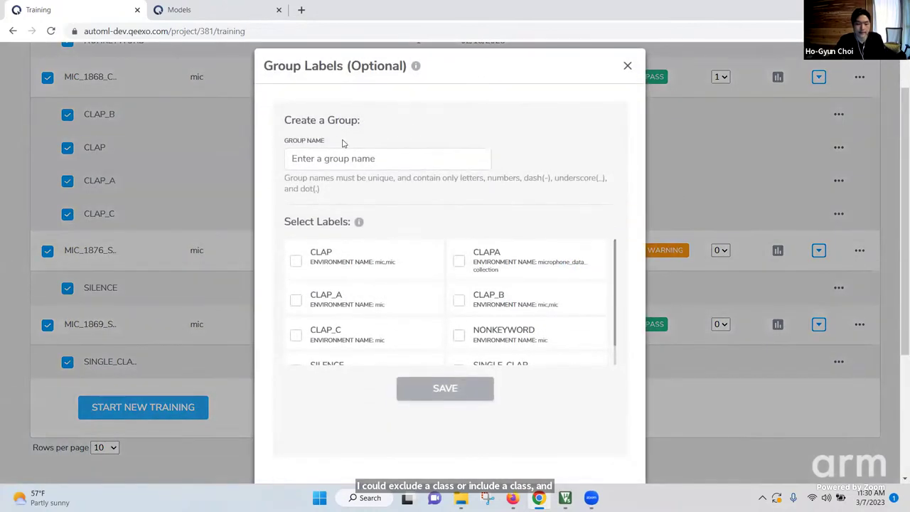
scroll(334, 214, "down", 1)
scroll(372, 229, "up", 1)
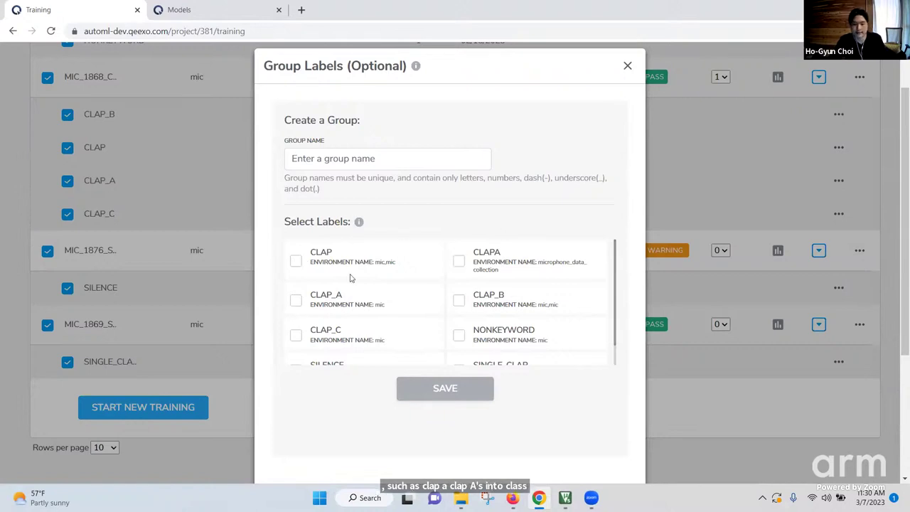
scroll(306, 270, "down", 5)
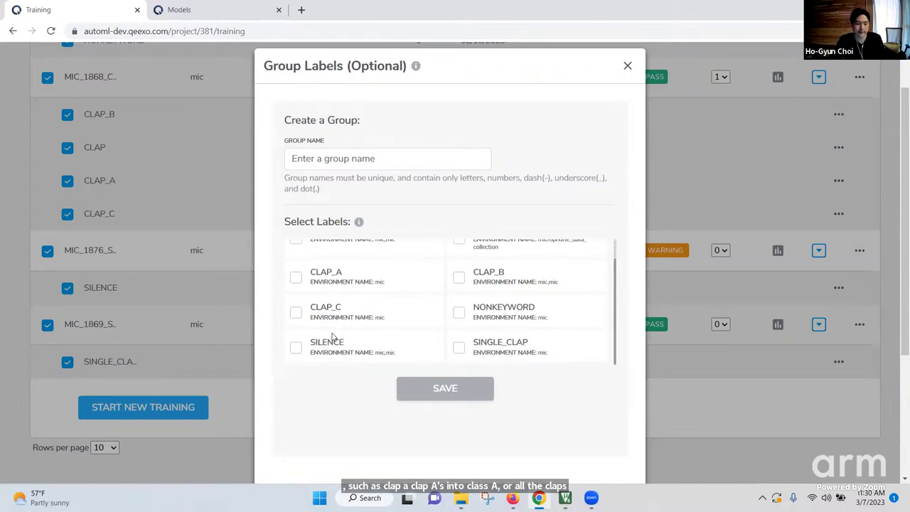
Step: Skip label grouping, and accept automatic sensor and feature group selection and automatically determined inference settings
left_click(347, 434)
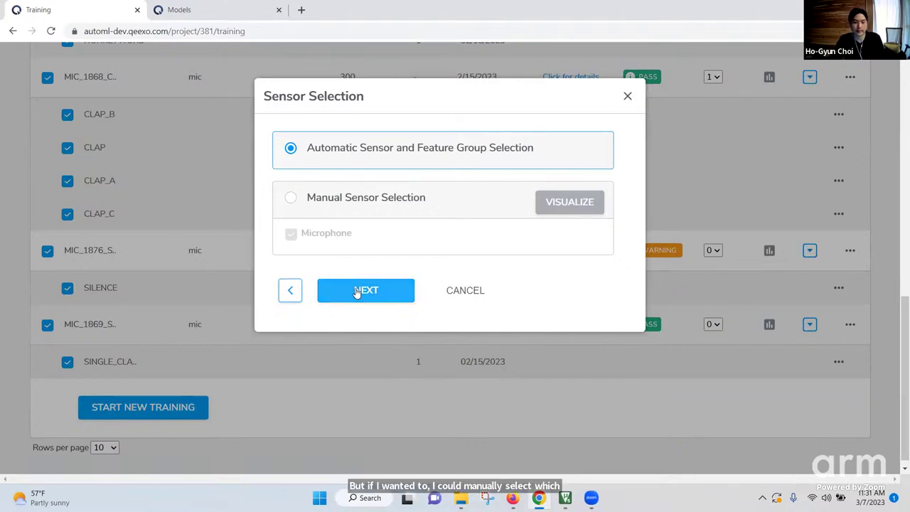
left_click(412, 280)
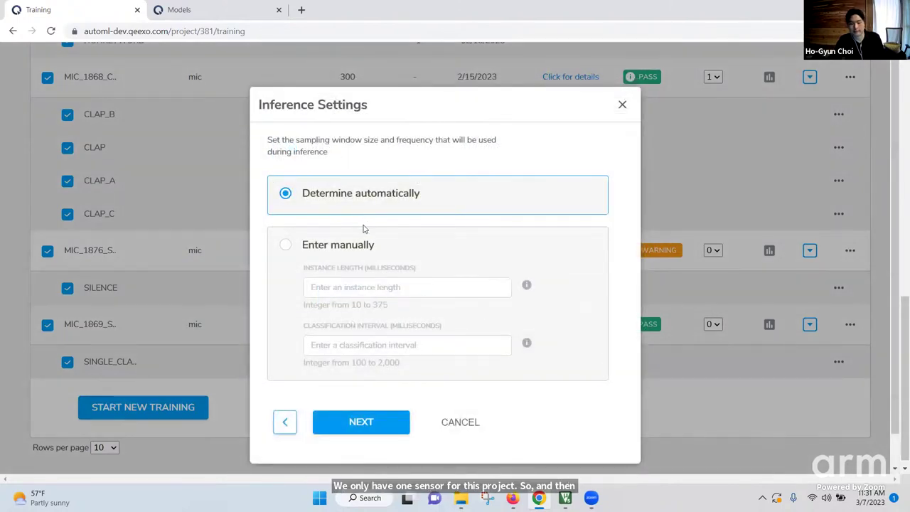
left_click(361, 424)
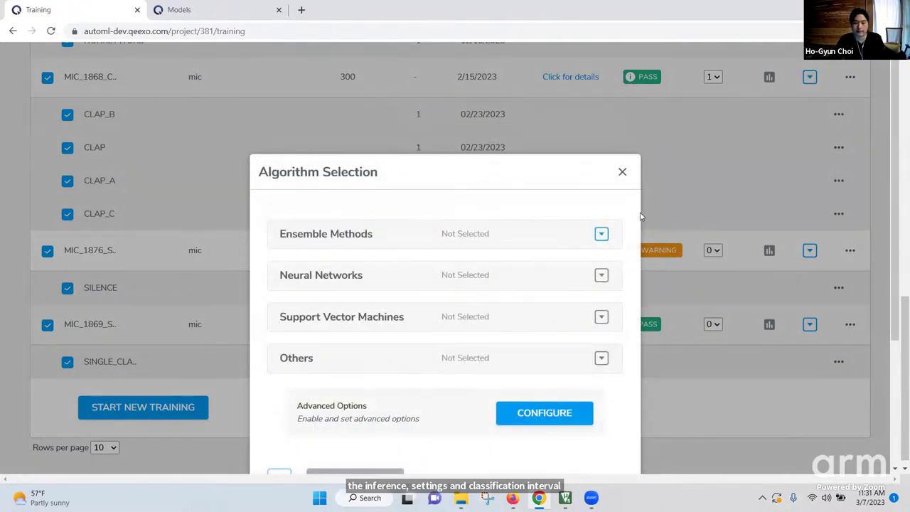
Step: Enable all the ensemble methods for training: Gradient Boosting Machine, Random Forest and XGBoost
left_click(587, 149)
left_click(592, 184)
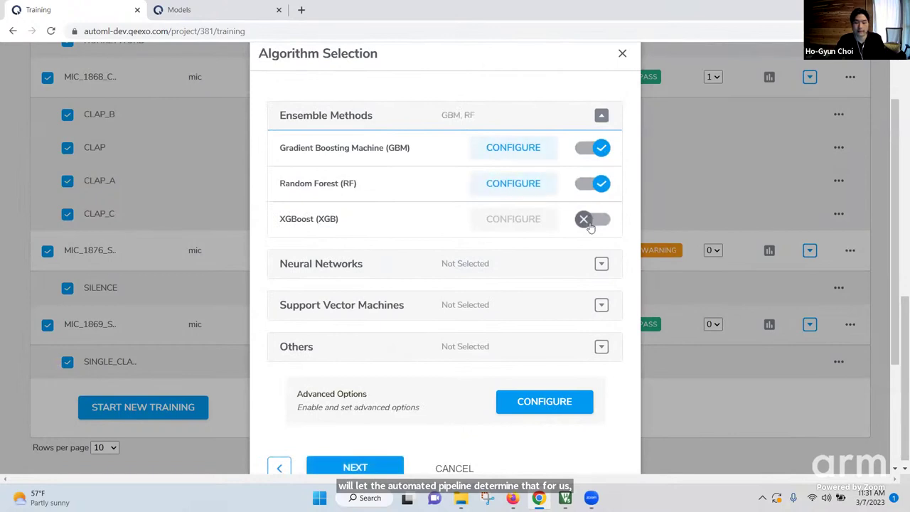
left_click(593, 219)
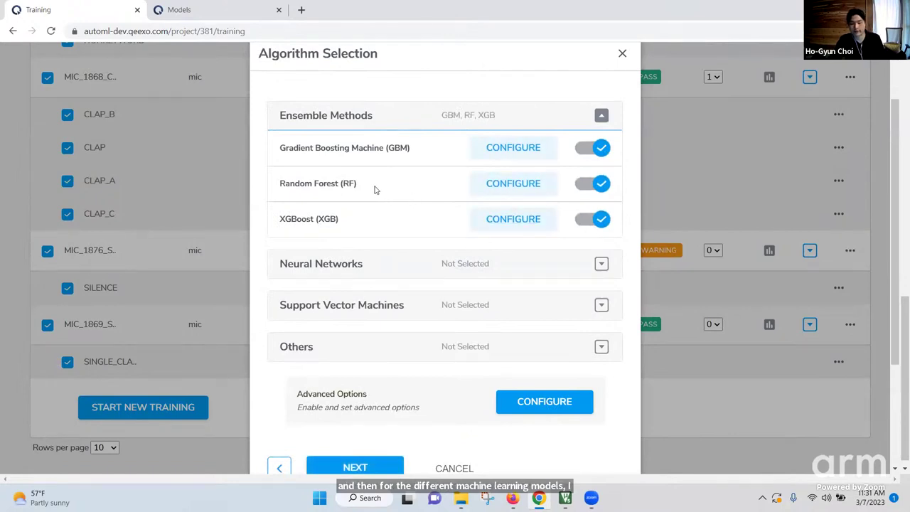
scroll(431, 245, "up", 1)
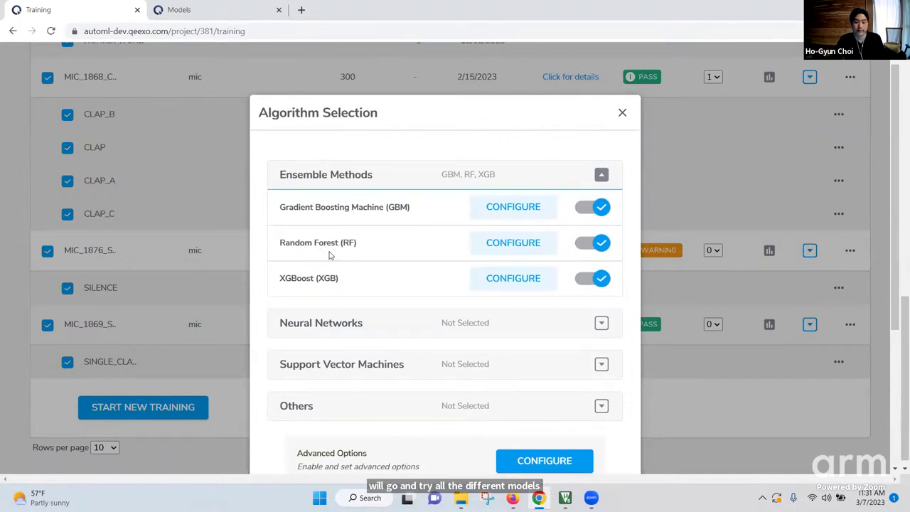
Step: Enable both neural network algorithms, Artificial Neural Network and Convolutional Neural Network
scroll(497, 261, "down", 1)
left_click(601, 266)
scroll(517, 239, "down", 1)
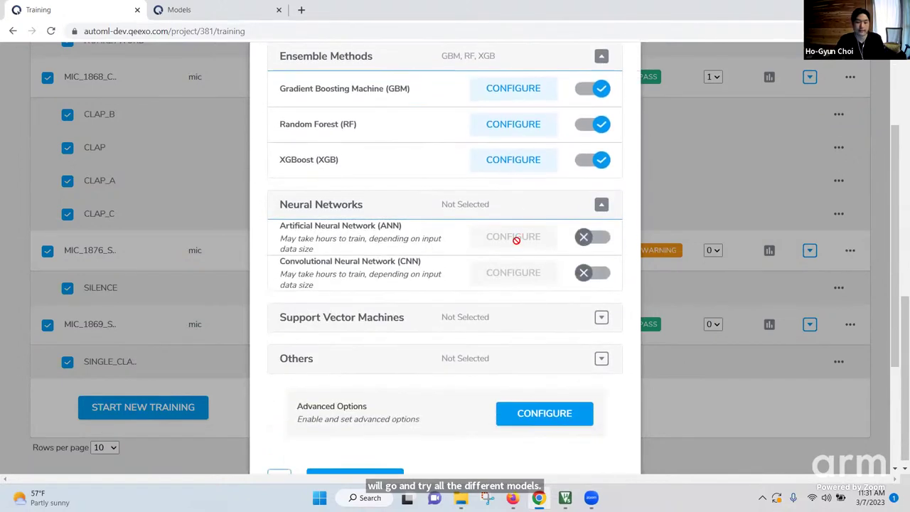
left_click(585, 248)
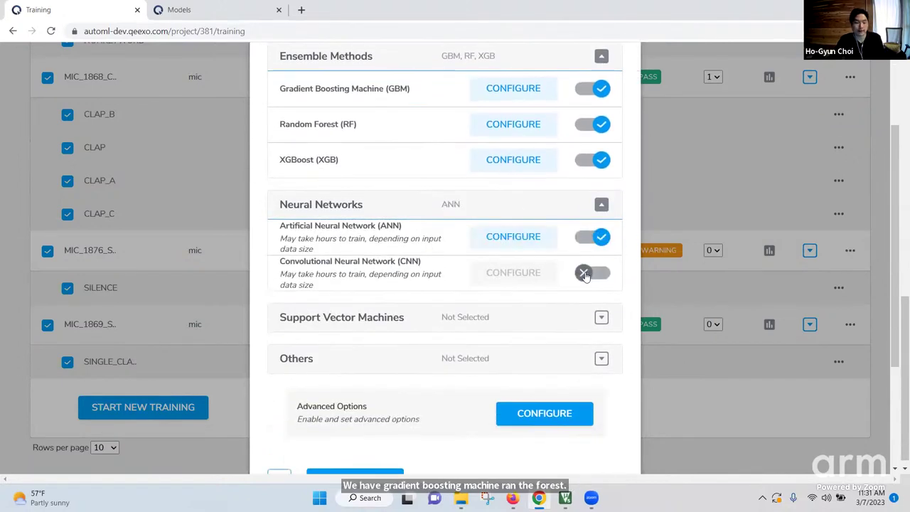
left_click(584, 273)
Step: Enable all three support vector machine algorithms: POLYSVM, RBFSVM and SVM
left_click(601, 318)
scroll(604, 320, "down", 1)
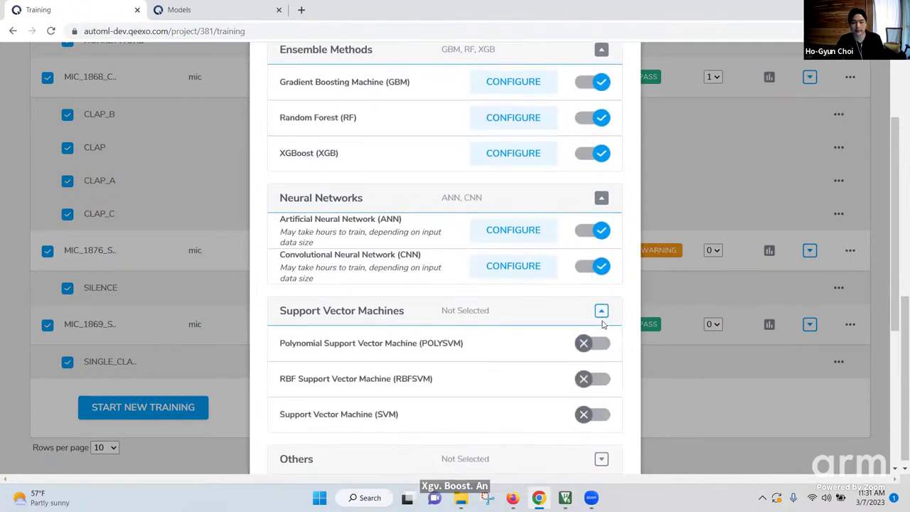
left_click(592, 291)
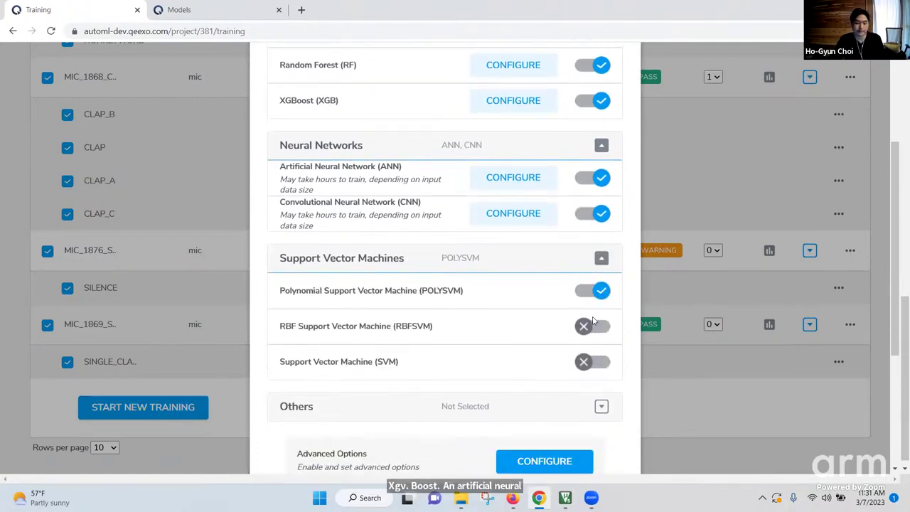
left_click(592, 326)
left_click(593, 363)
Step: Enable the remaining algorithms in the Others group: Decision Tree, Gaussian Naive Bayes and Logistic Regression
scroll(597, 356, "down", 1)
left_click(601, 346)
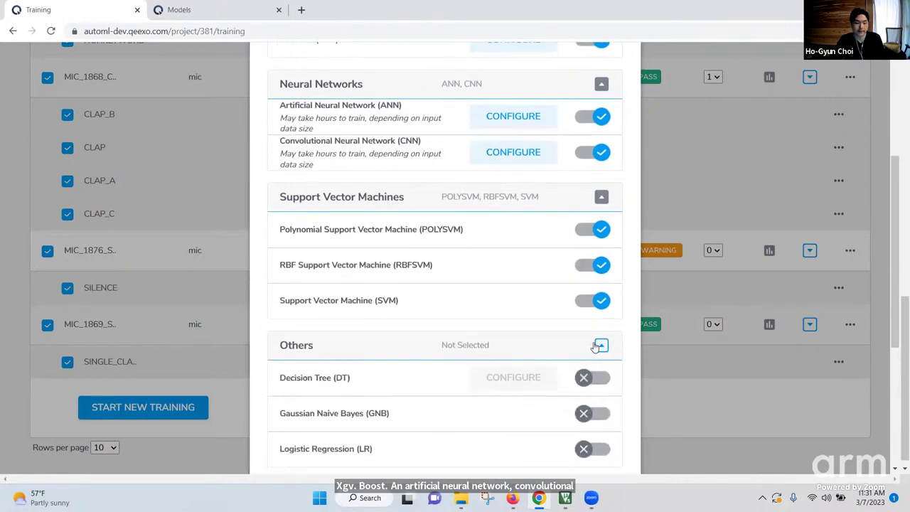
scroll(597, 313, "down", 2)
left_click(589, 265)
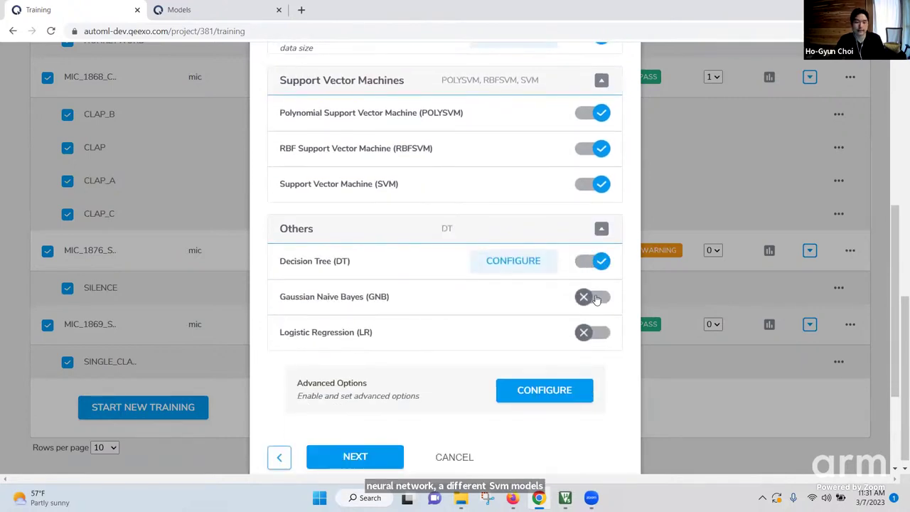
left_click(595, 298)
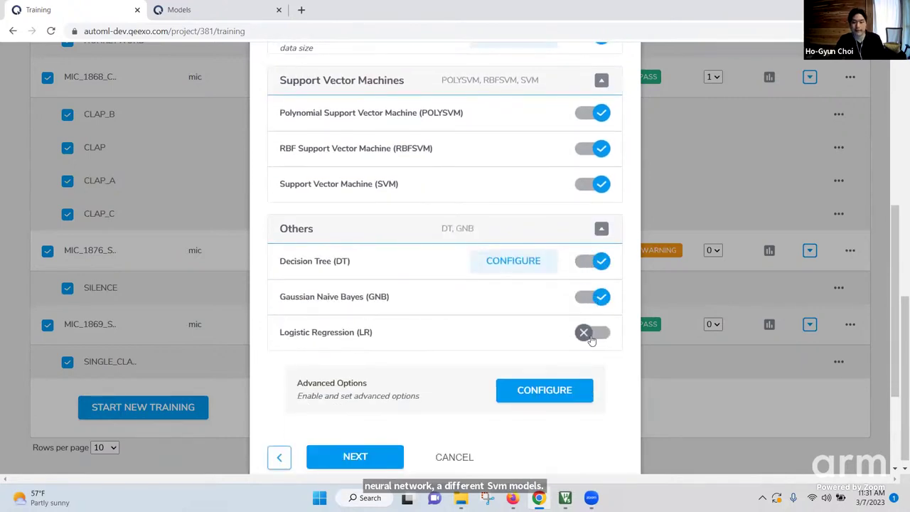
left_click(590, 333)
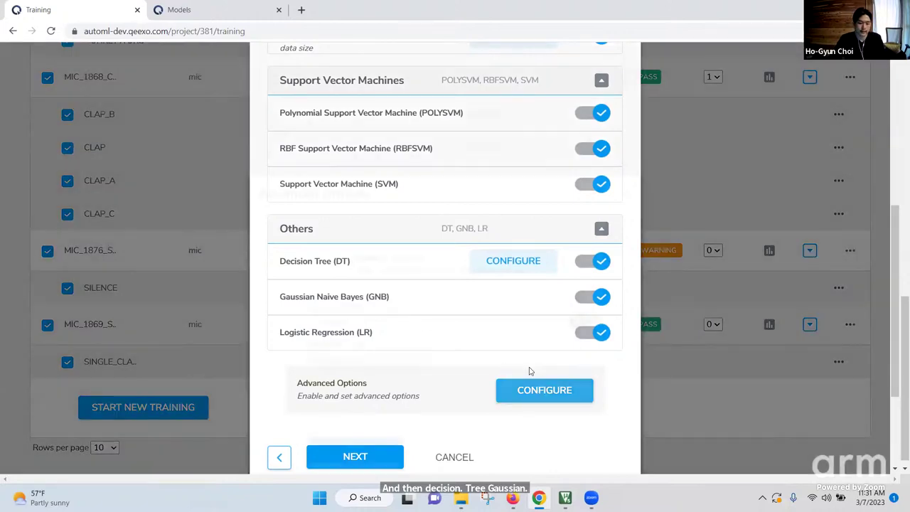
Step: Examine the ML Static Library Memory Constraint in the advanced options and go back to the algorithm selection without enabling it
left_click(535, 380)
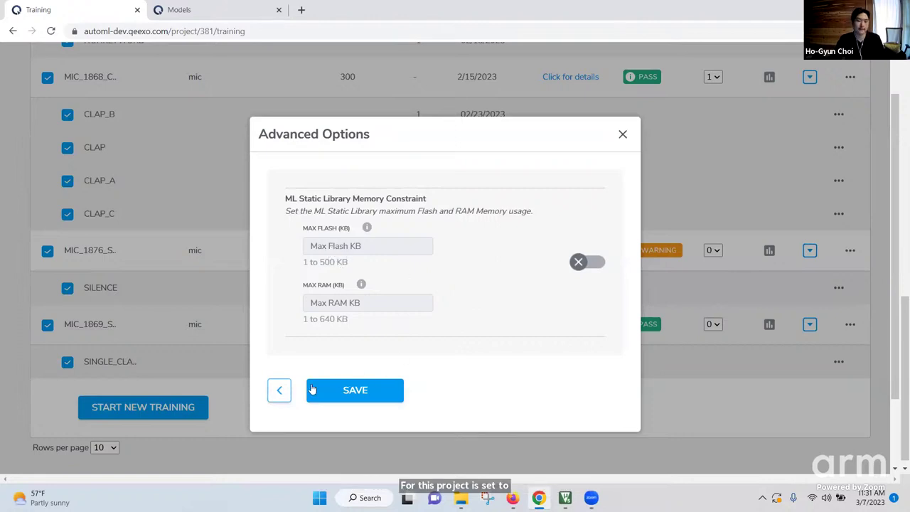
left_click(279, 389)
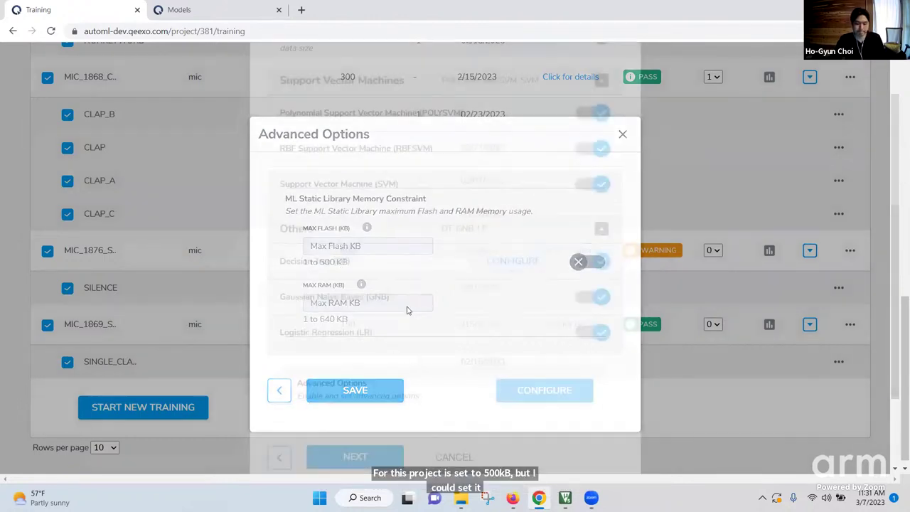
Step: Review the learning curve and hyperparameter tuning options in the model settings and close the training setup without starting training
left_click(373, 396)
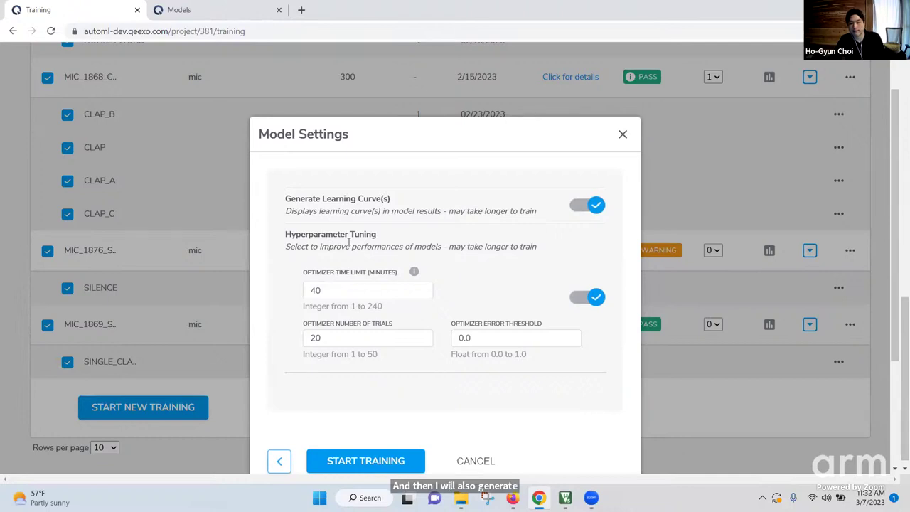
scroll(411, 243, "down", 2)
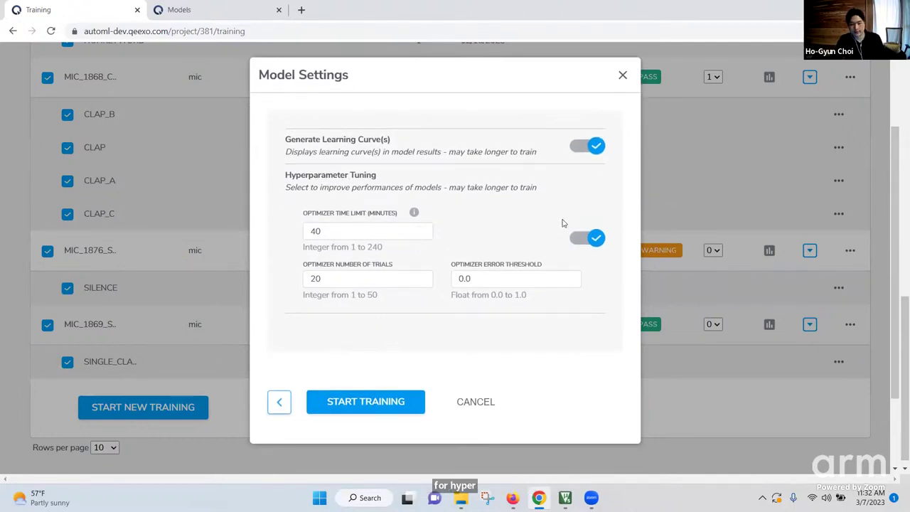
scroll(451, 448, "up", 1)
scroll(398, 427, "down", 1)
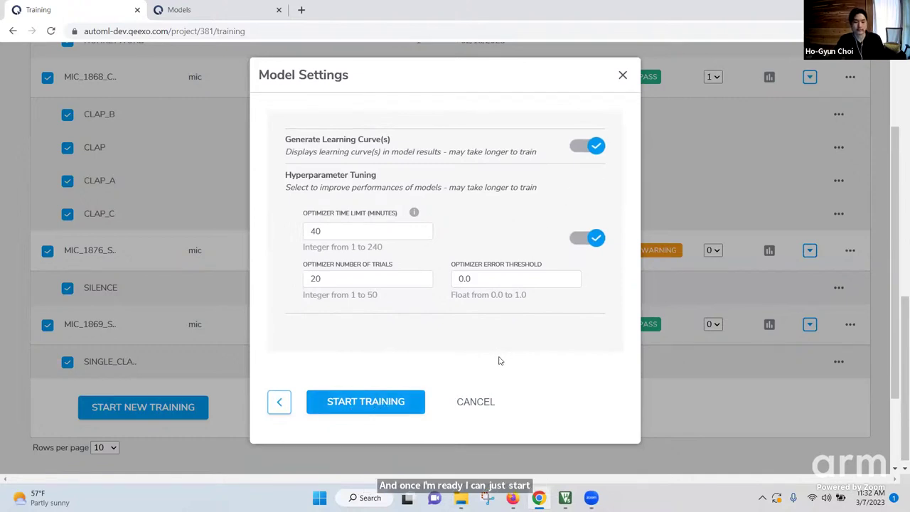
scroll(603, 158, "up", 2)
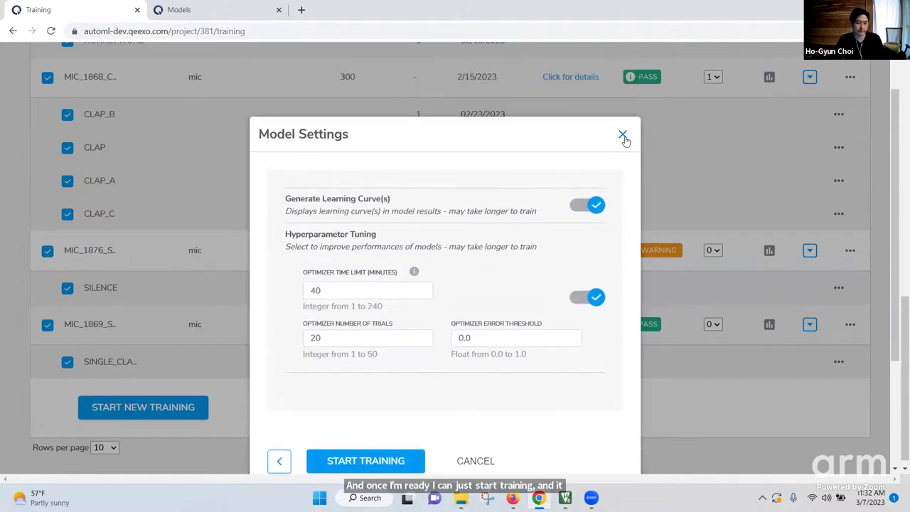
left_click(623, 136)
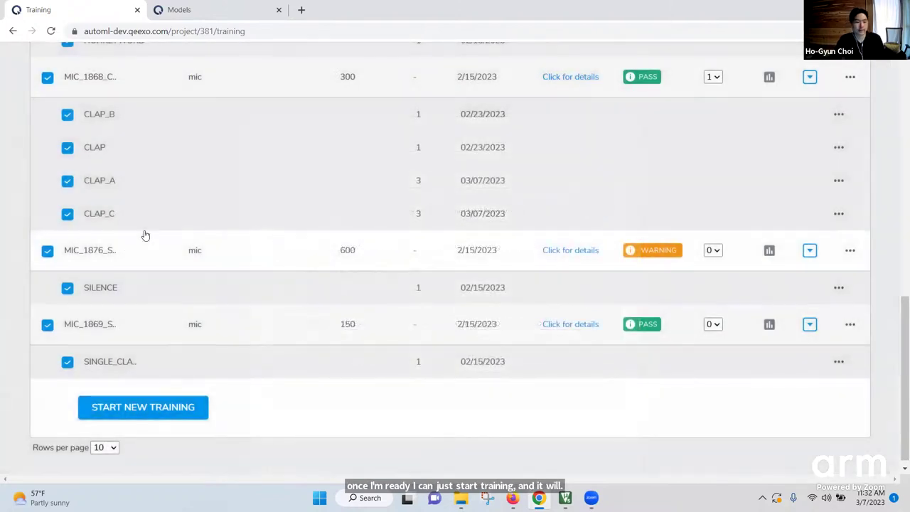
Step: Open the project's model history and expand the trained models of build 29780
scroll(143, 235, "up", 2)
scroll(146, 235, "up", 10)
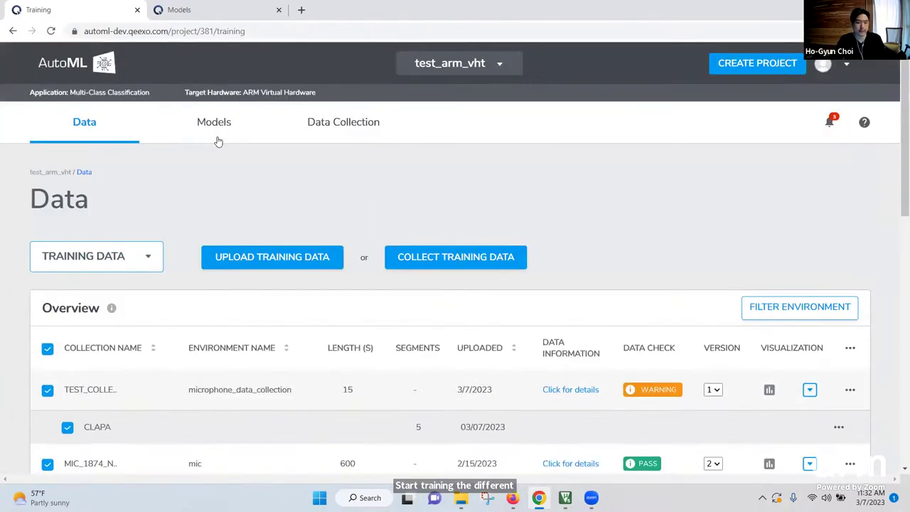
left_click(227, 132)
scroll(240, 178, "down", 3)
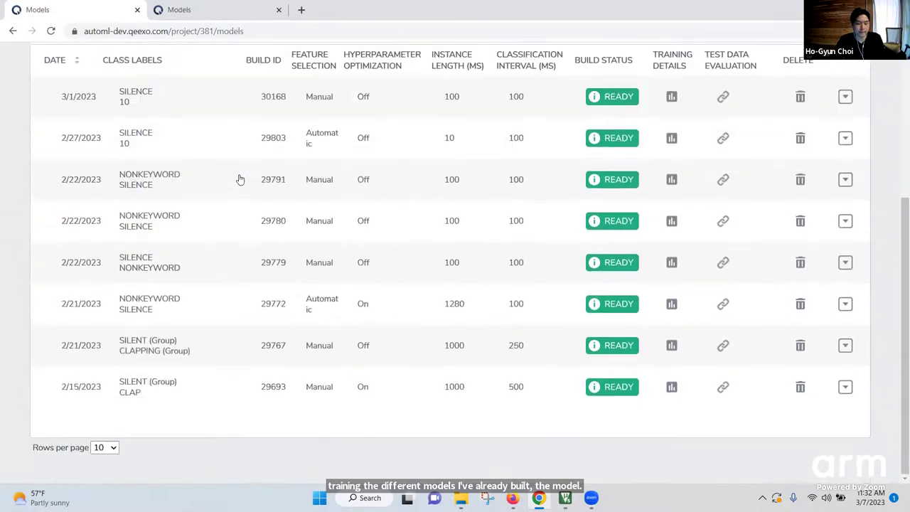
scroll(802, 279, "up", 1)
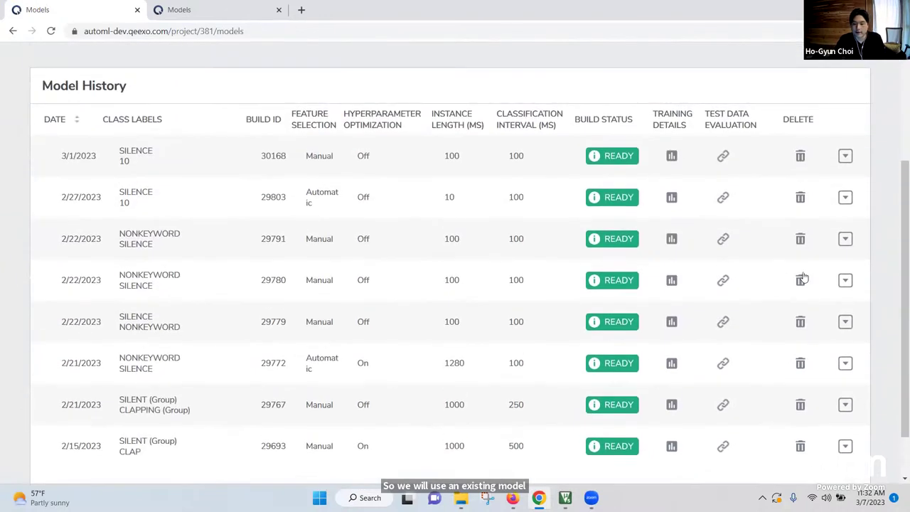
left_click(845, 280)
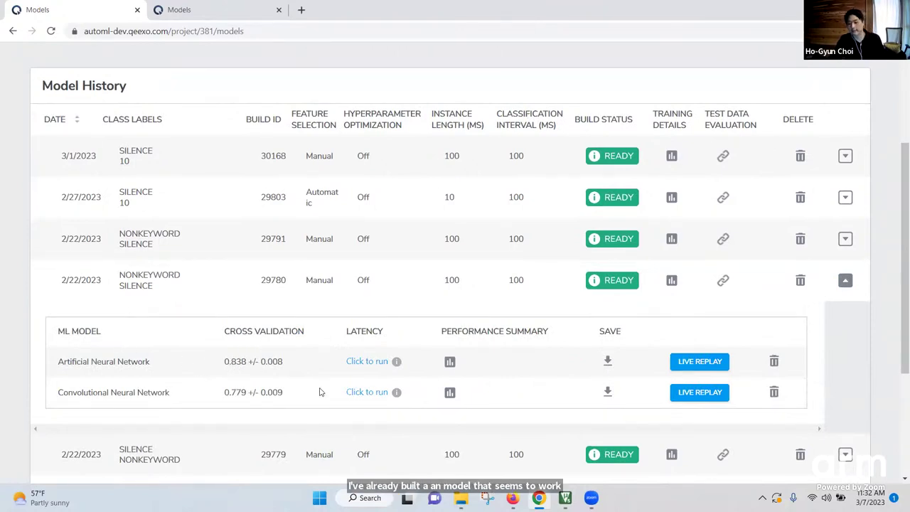
Step: Open the performance summary of build 29780's Artificial Neural Network model and examine its configurable parameters and UMAP plot
left_click(449, 363)
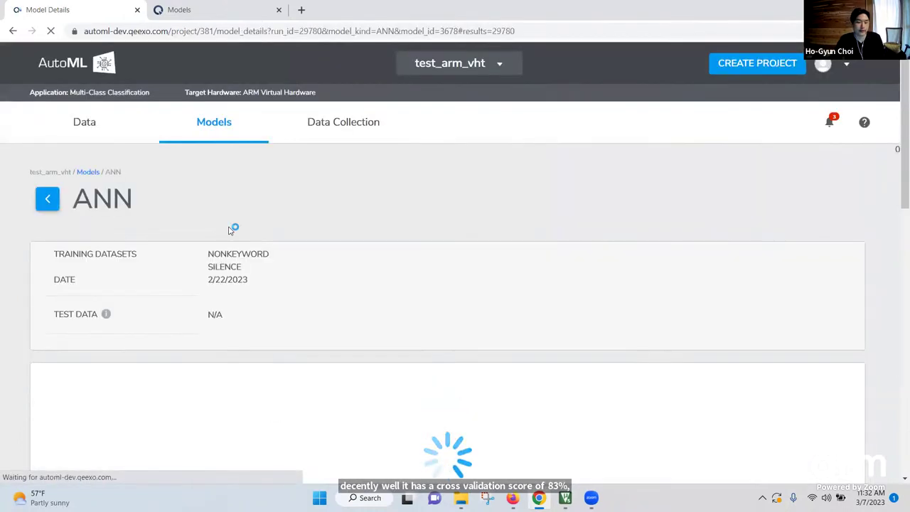
scroll(260, 226, "down", 2)
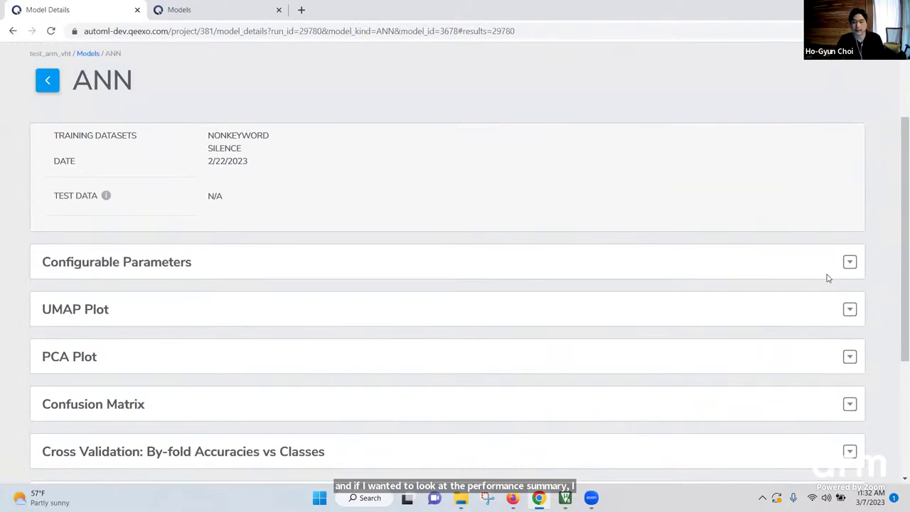
left_click(849, 264)
scroll(848, 266, "down", 2)
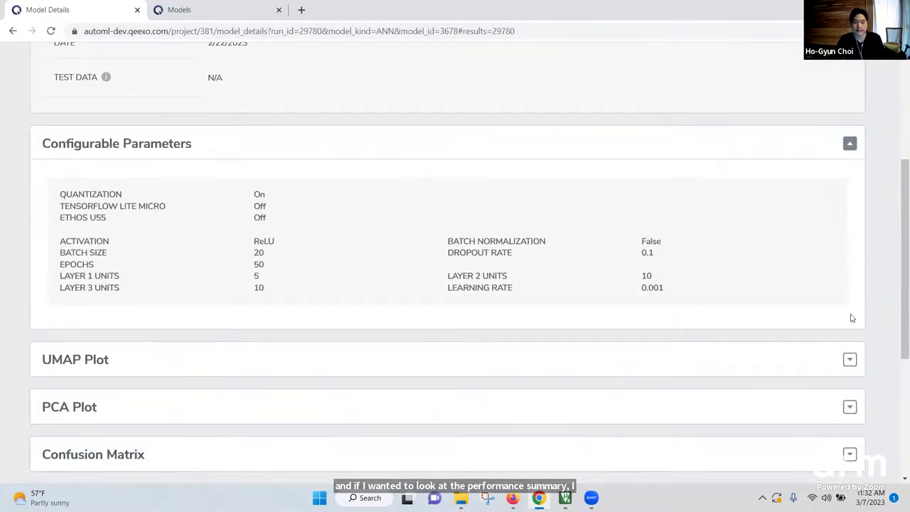
left_click(849, 359)
scroll(752, 297, "down", 3)
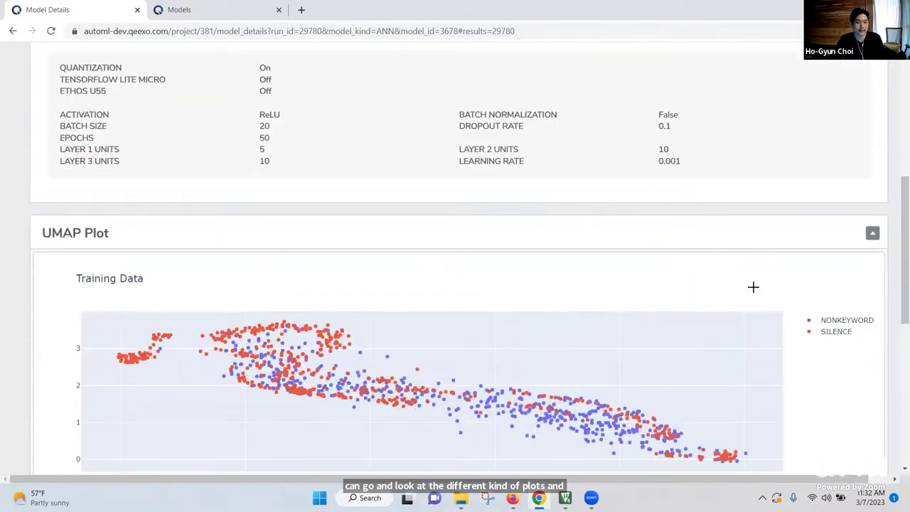
scroll(755, 285, "down", 2)
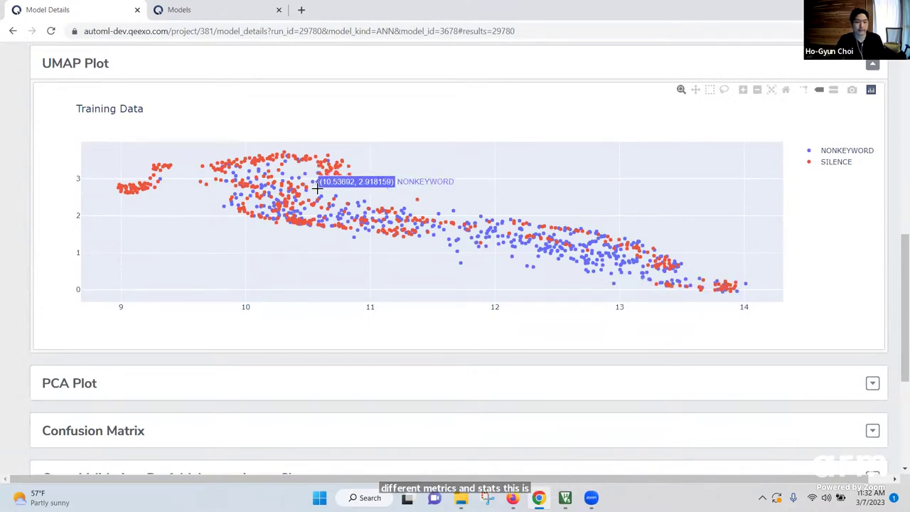
scroll(760, 313, "down", 1)
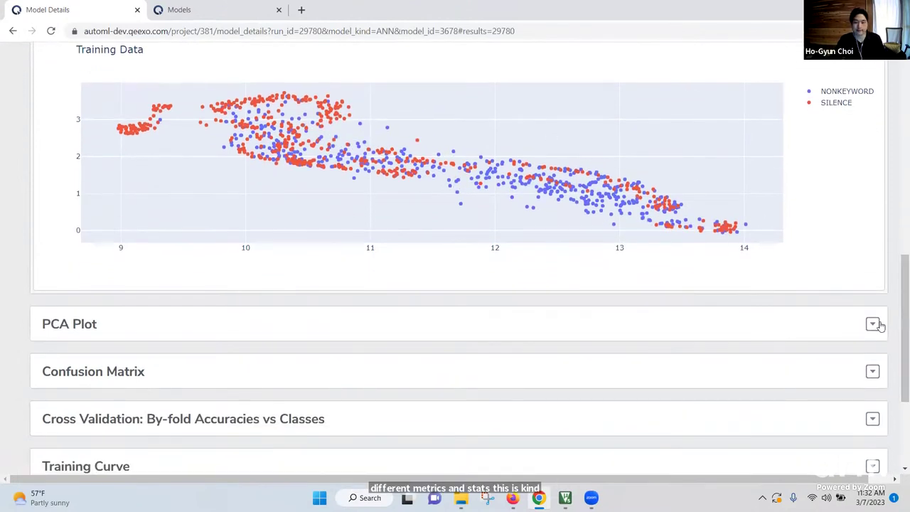
Step: Examine the Artificial Neural Network model's PCA plot, confusion matrix and by-fold cross-validation accuracies
left_click(873, 324)
scroll(637, 290, "down", 7)
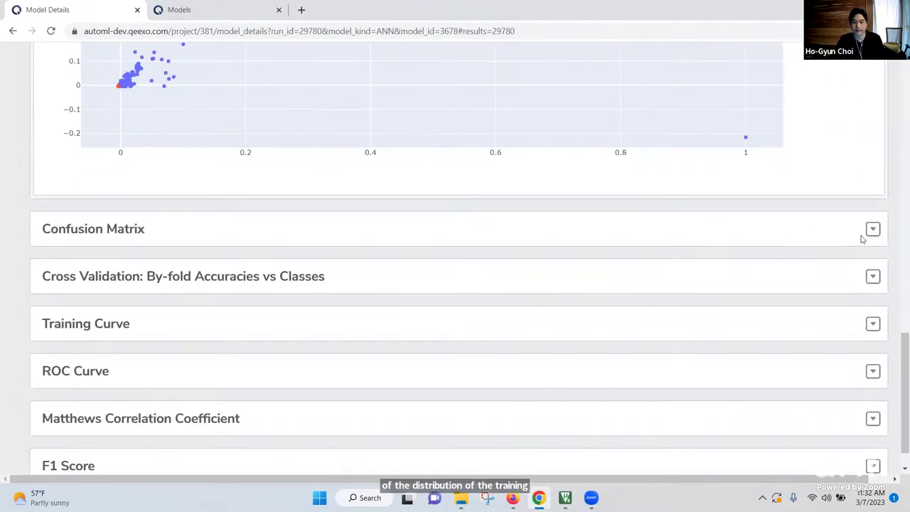
left_click(873, 229)
scroll(732, 238, "down", 5)
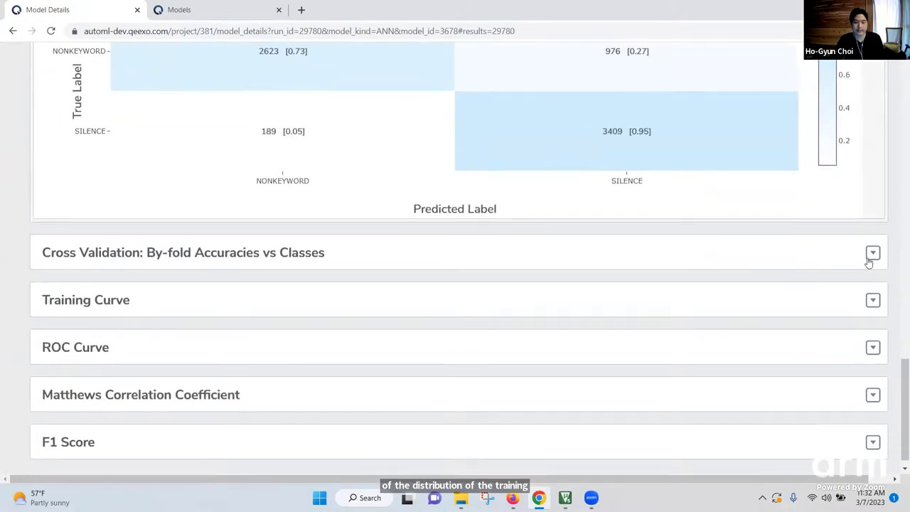
left_click(873, 255)
scroll(528, 253, "down", 6)
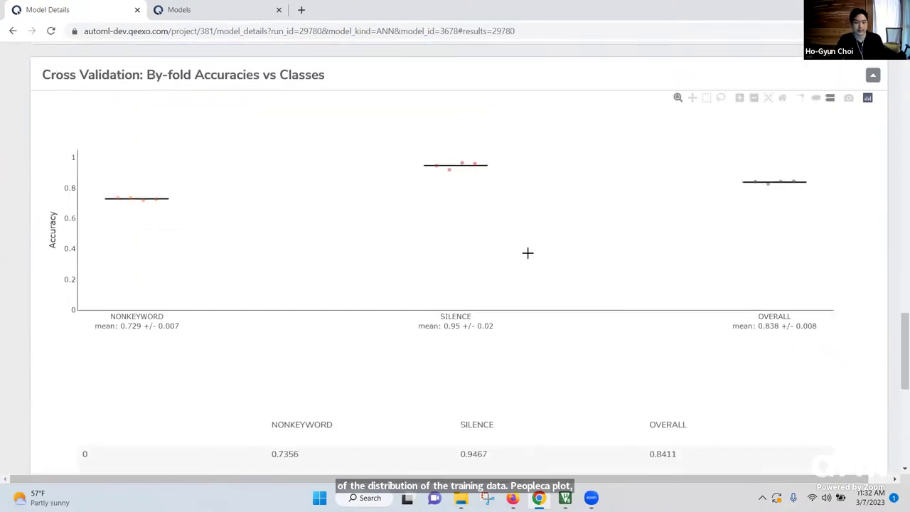
scroll(528, 252, "down", 3)
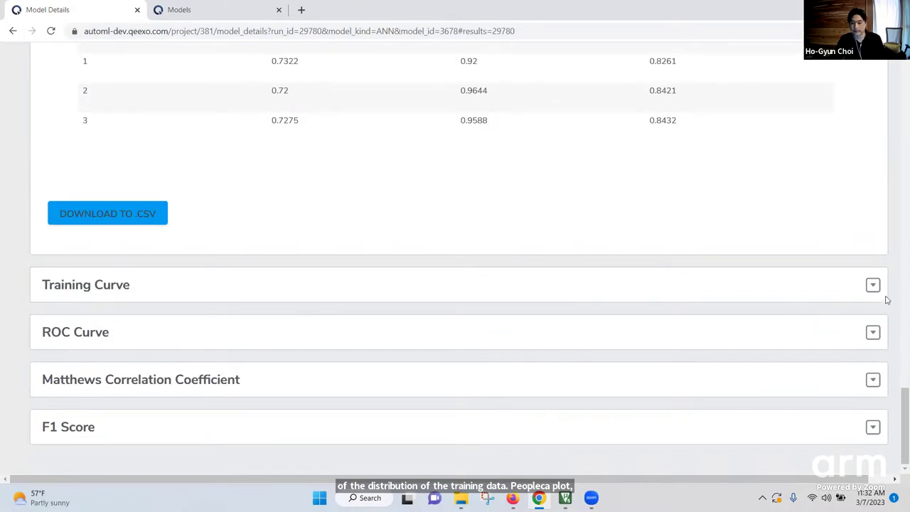
left_click(529, 289)
scroll(423, 273, "down", 2)
scroll(183, 254, "up", 12)
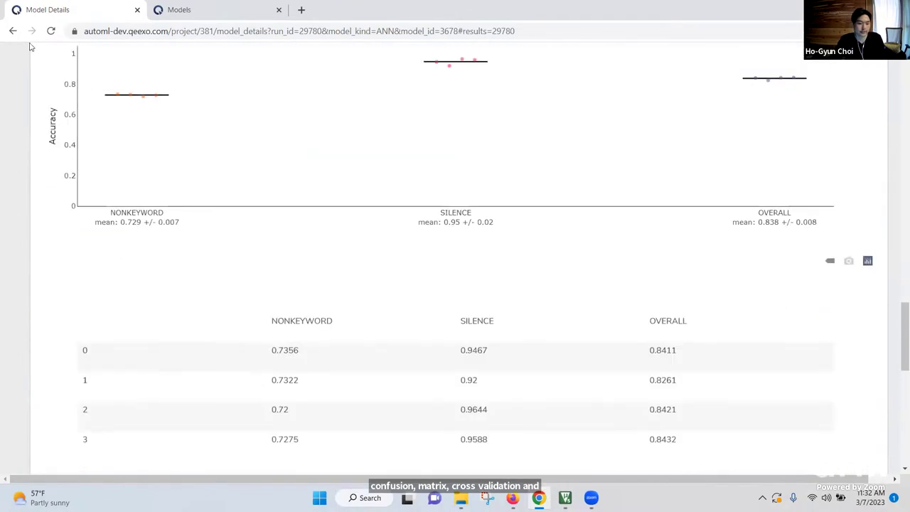
Step: Return to the model history and expand the models of build 29780 again
left_click(14, 31)
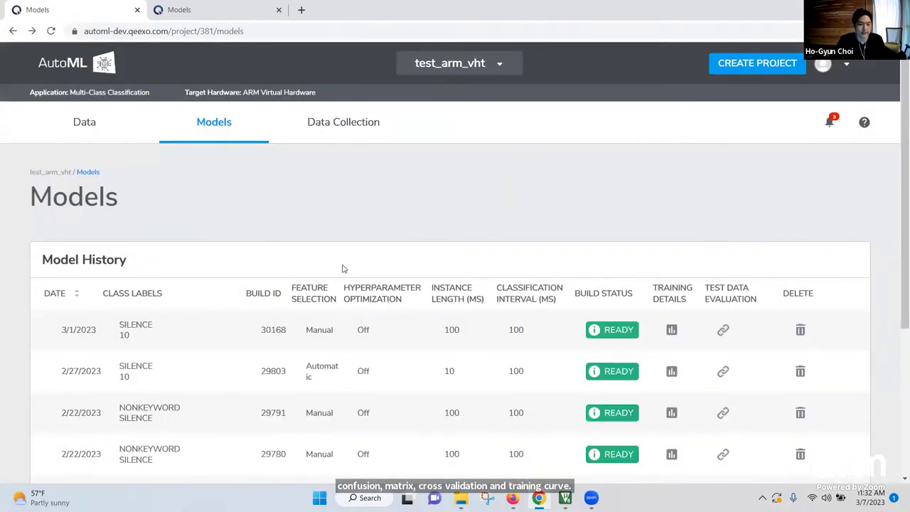
scroll(357, 270, "down", 3)
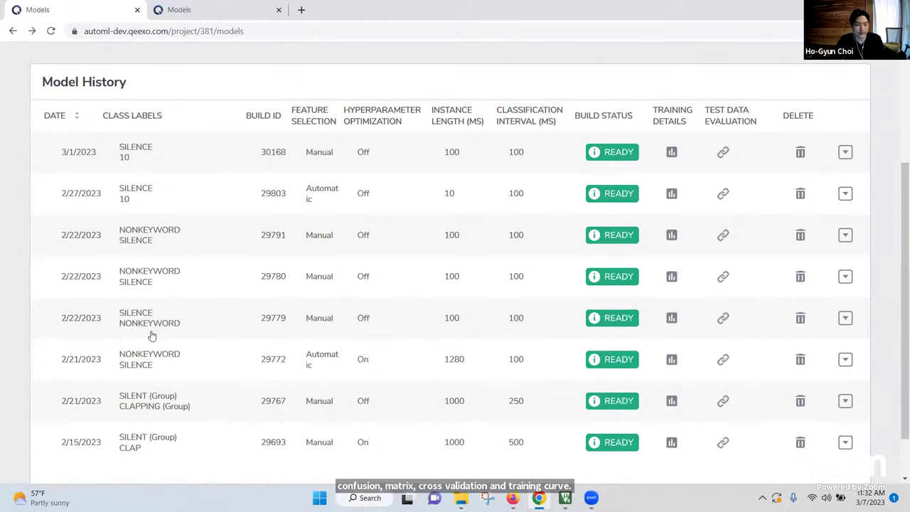
left_click(846, 280)
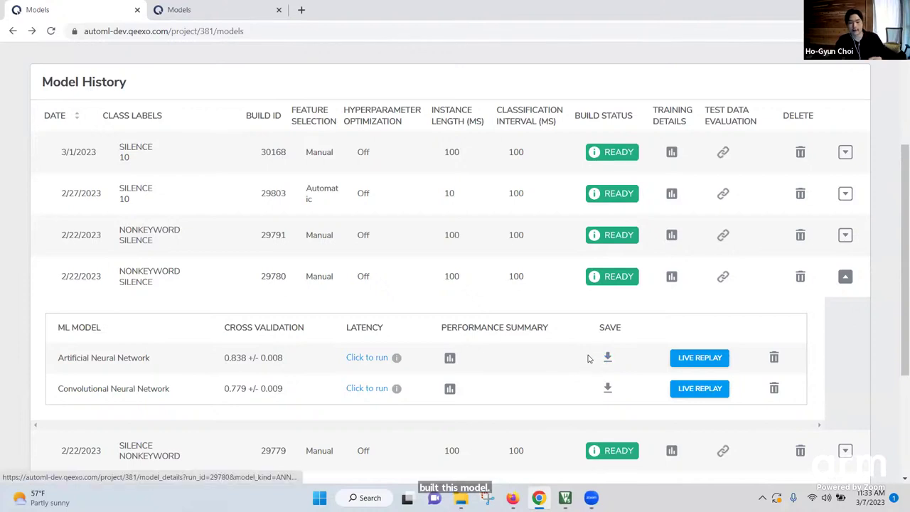
Step: Switch to µVision to view the loop function in main_functions.cc, and return to the model history in the browser
key("alt+Tab")
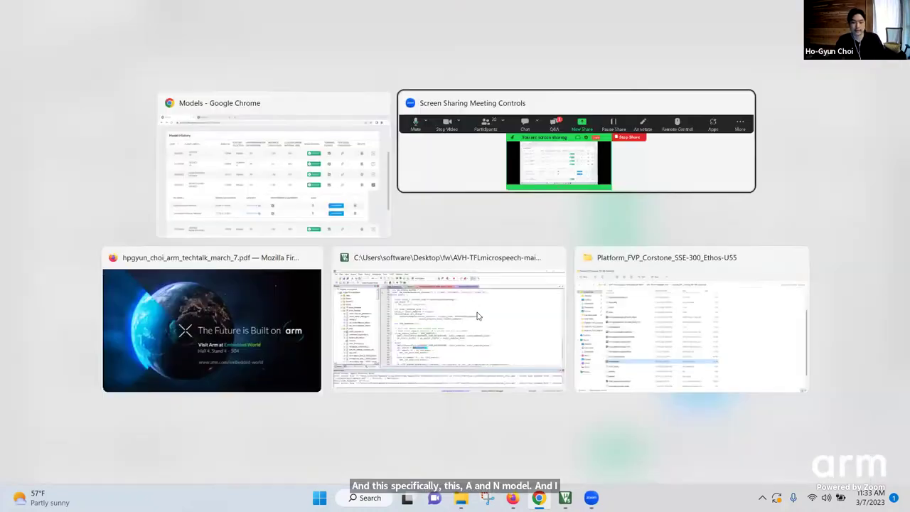
left_click(499, 282)
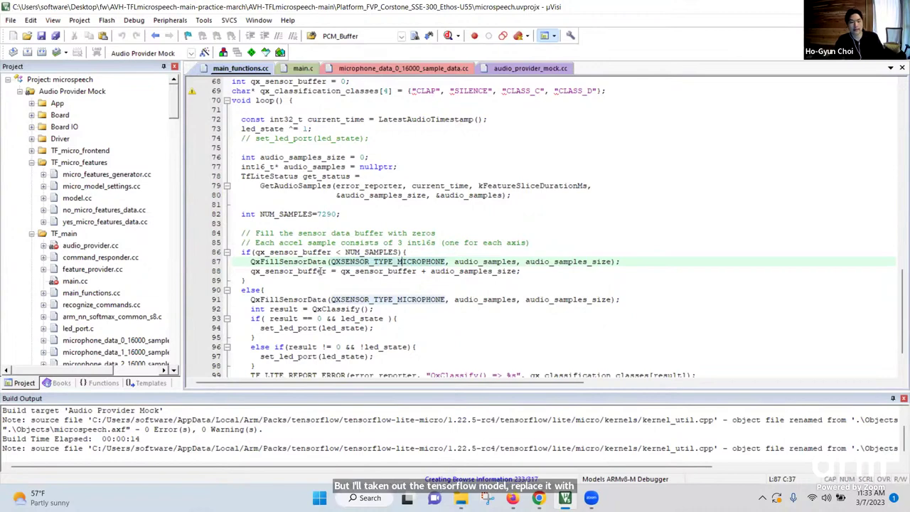
scroll(322, 249, "up", 1)
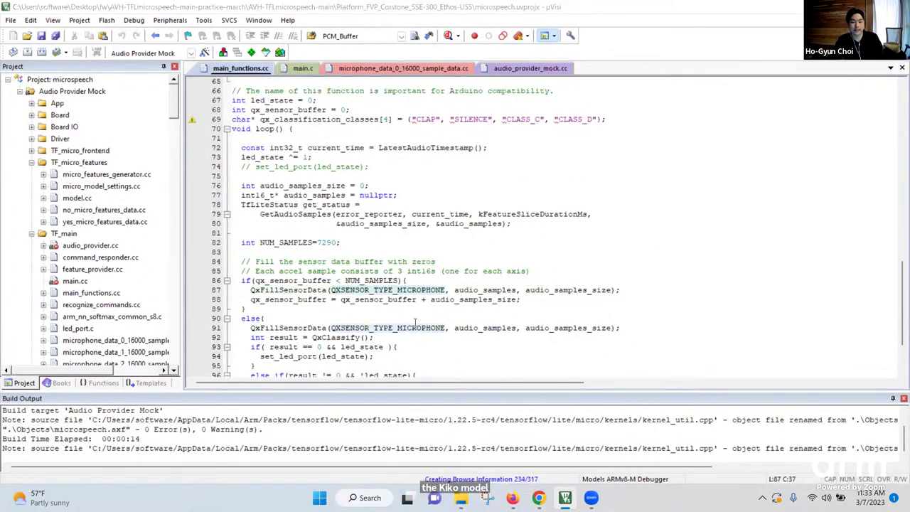
key("alt+Tab")
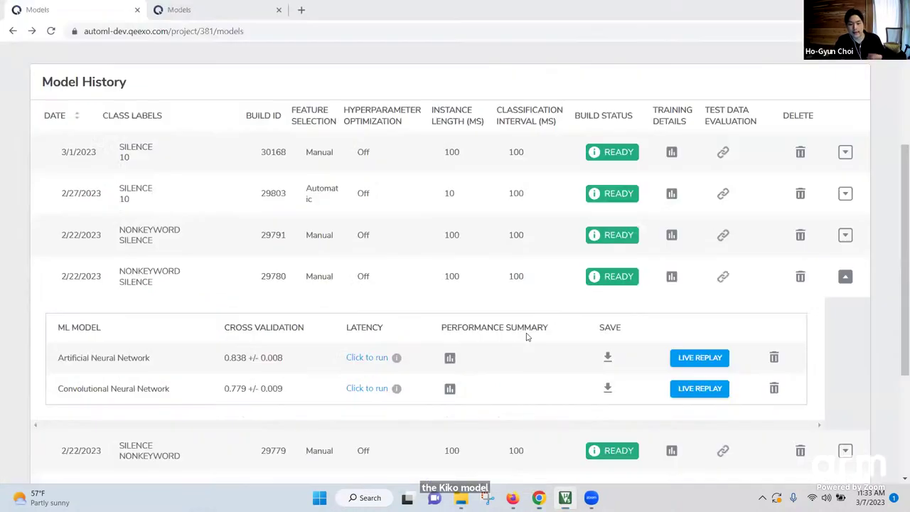
Step: Download the ML Static Library CMSIS Pack of build 29780's Artificial Neural Network model and open the pack installer
left_click(608, 359)
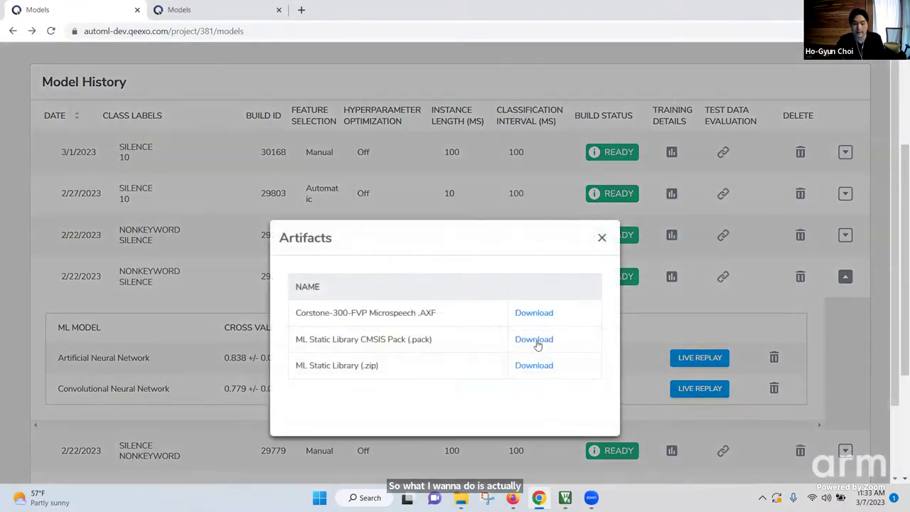
left_click(535, 340)
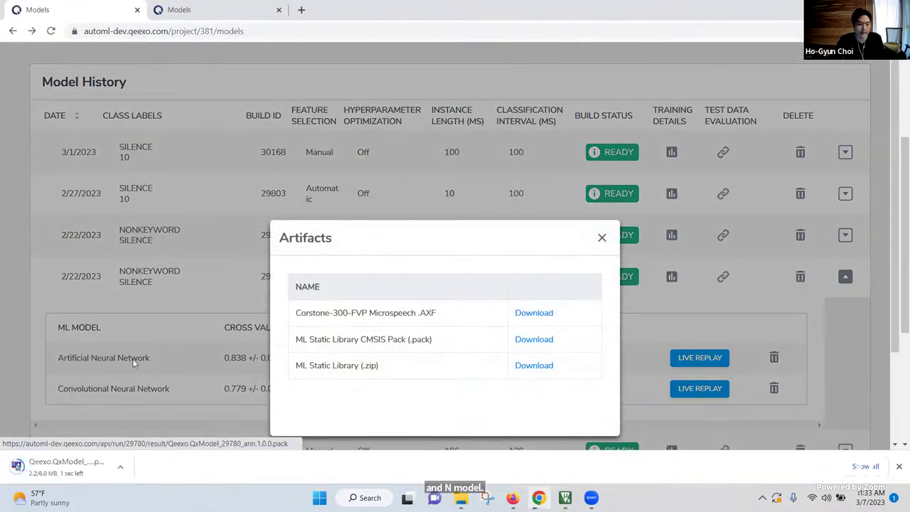
left_click(64, 466)
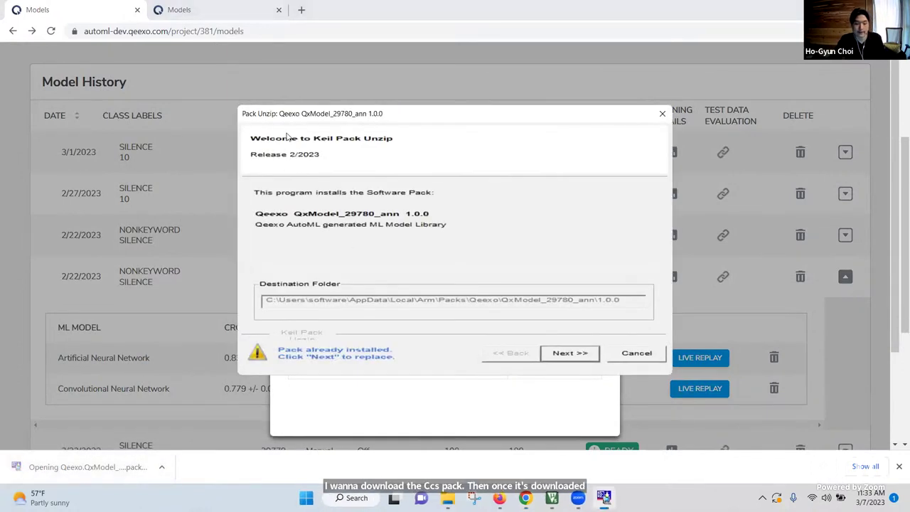
Step: Install the Qeexo QxModel_29780_ann 1.0.0 pack over the existing one and reload the software packs in µVision
left_click(567, 354)
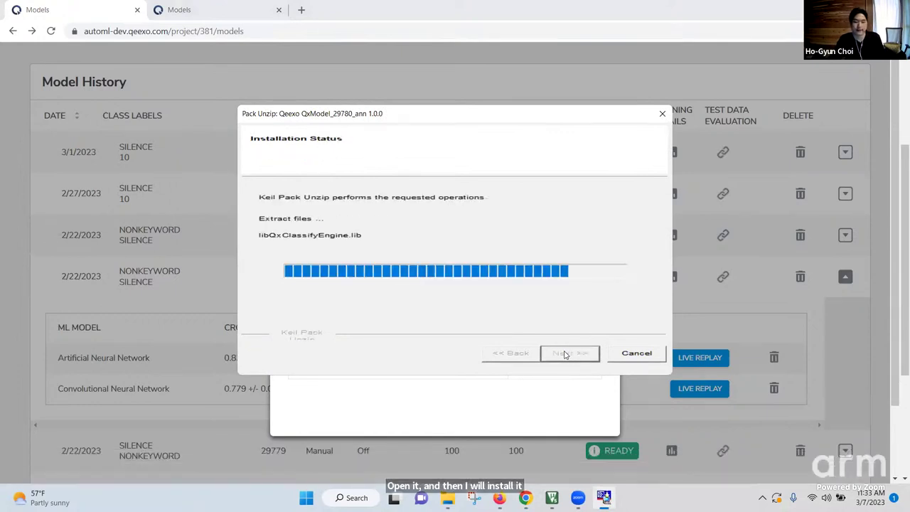
left_click(568, 353)
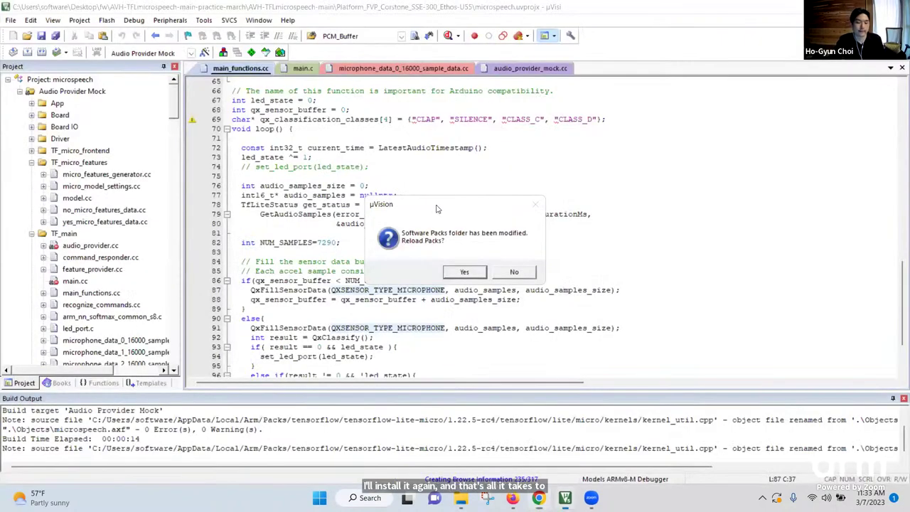
left_click(464, 273)
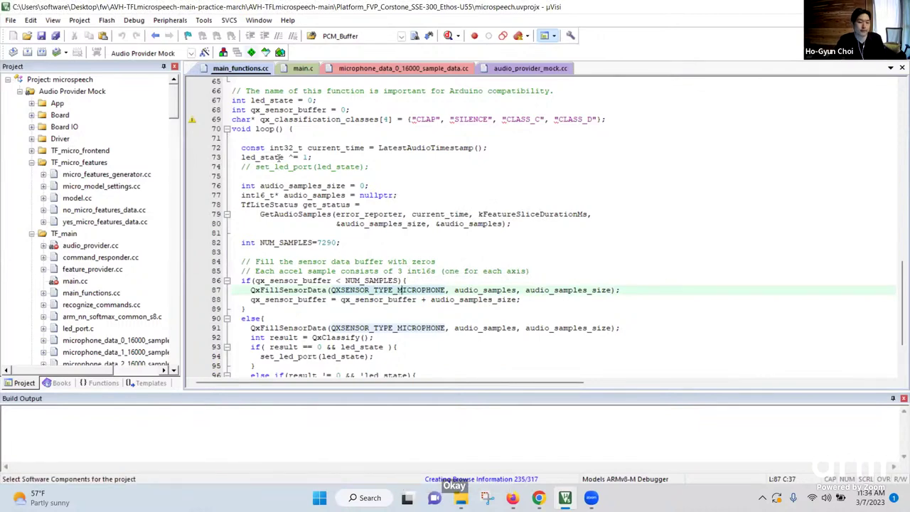
Step: Select the Qeexo QxModel 1.0.0 component under Machine Learning in the project's run-time environment and apply the selection
left_click(279, 52)
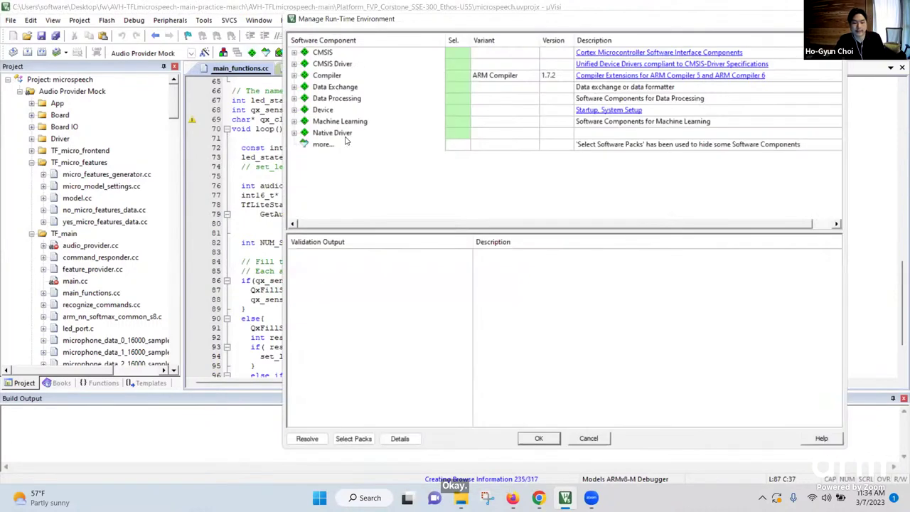
left_click(49, 157)
left_click(61, 168)
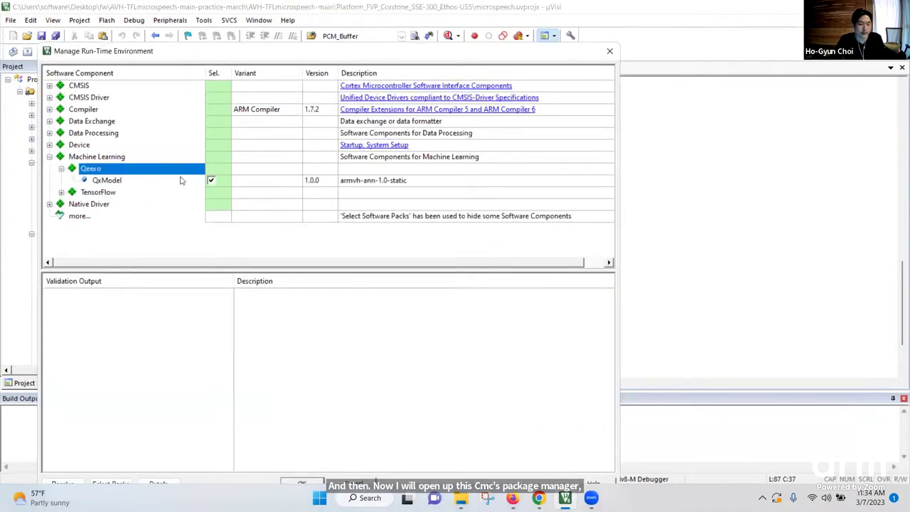
left_click(211, 181)
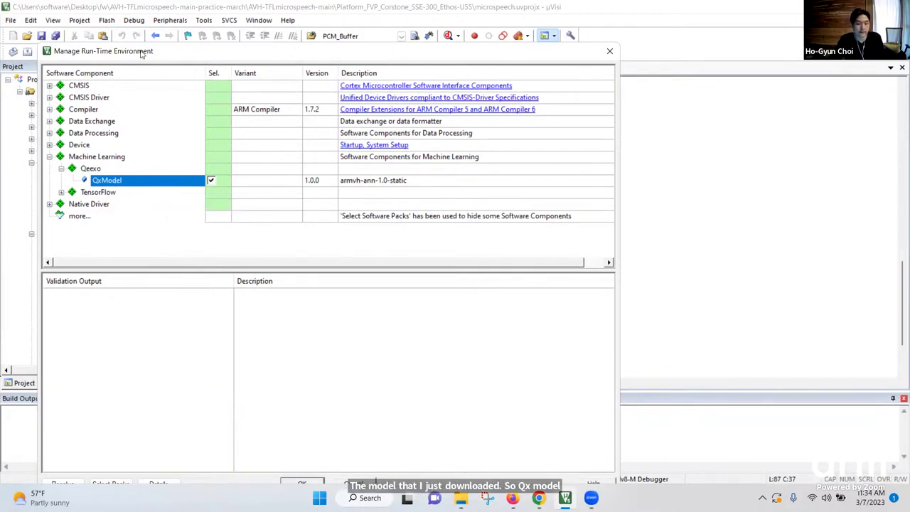
left_click_drag(146, 52, 130, 16)
left_click(289, 447)
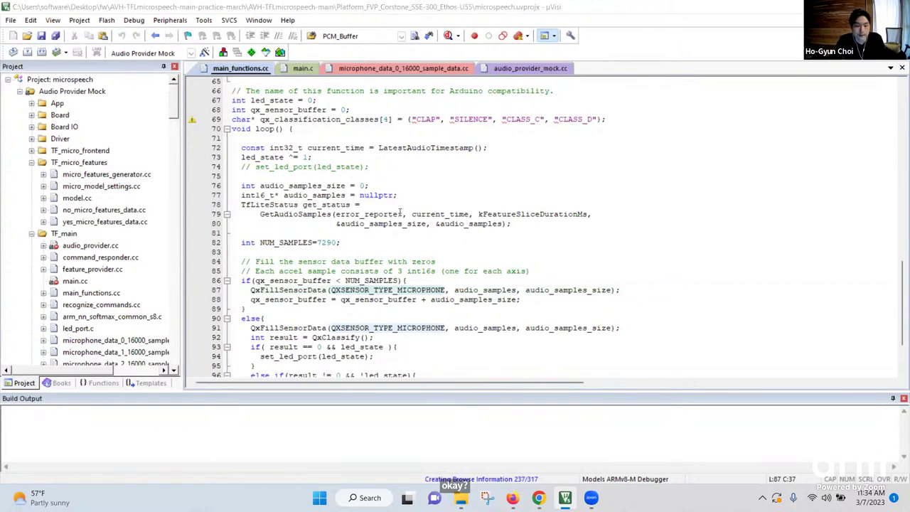
Step: Build the Audio Provider Mock target of the microspeech project
left_click(79, 20)
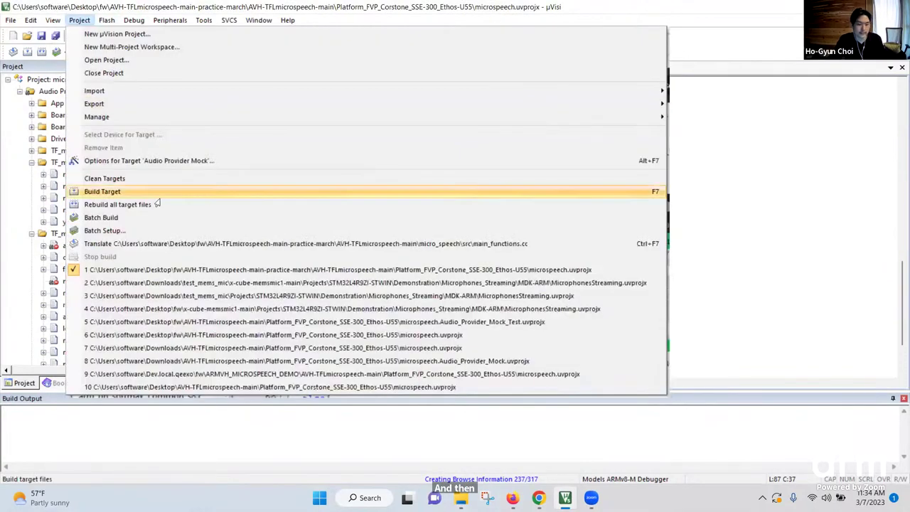
left_click(197, 197)
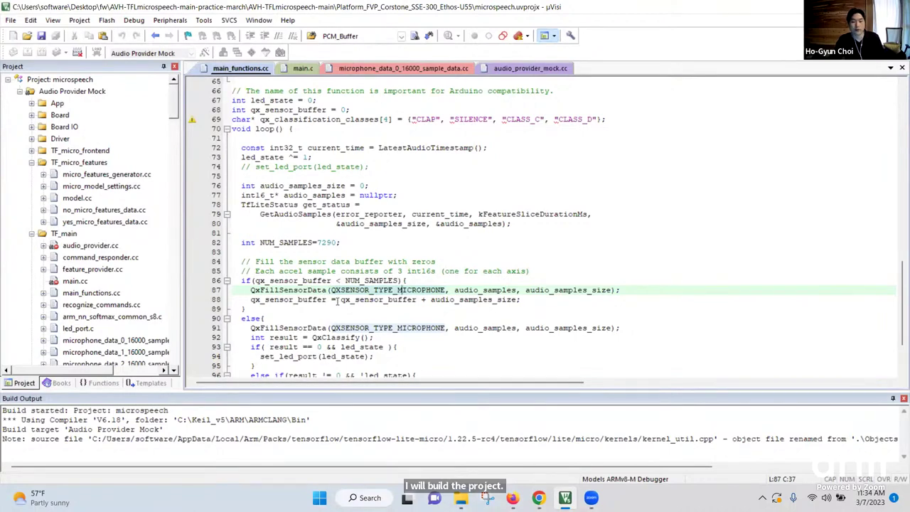
Step: Examine the QxFillSensorData and QxClassify calls and classification classes in main_functions.cc, plus the audio samples in microphone_data_0_16000_sample_data.cc
scroll(337, 301, "down", 1)
scroll(337, 302, "down", 1)
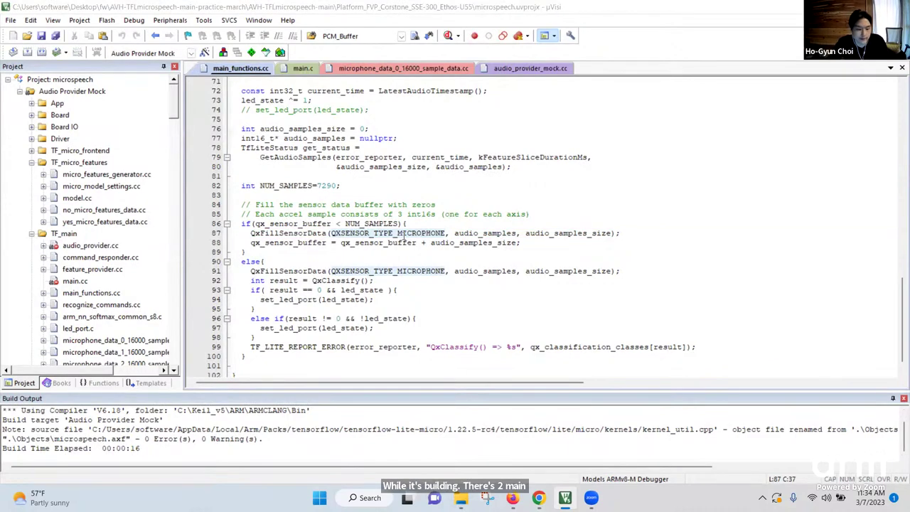
double_click(290, 233)
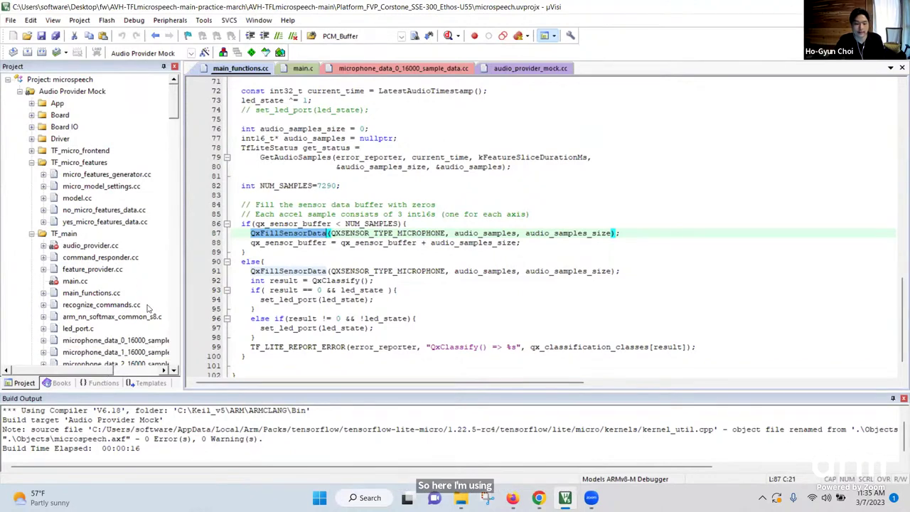
double_click(122, 341)
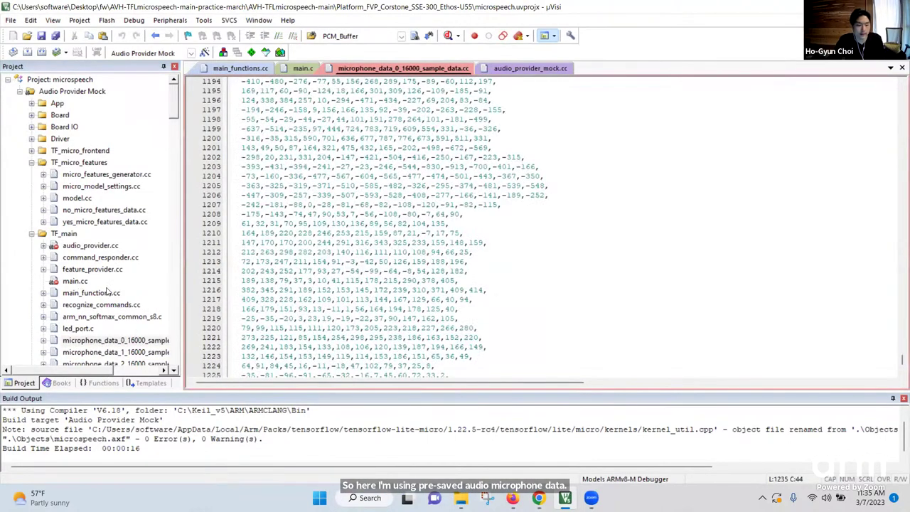
left_click(97, 296)
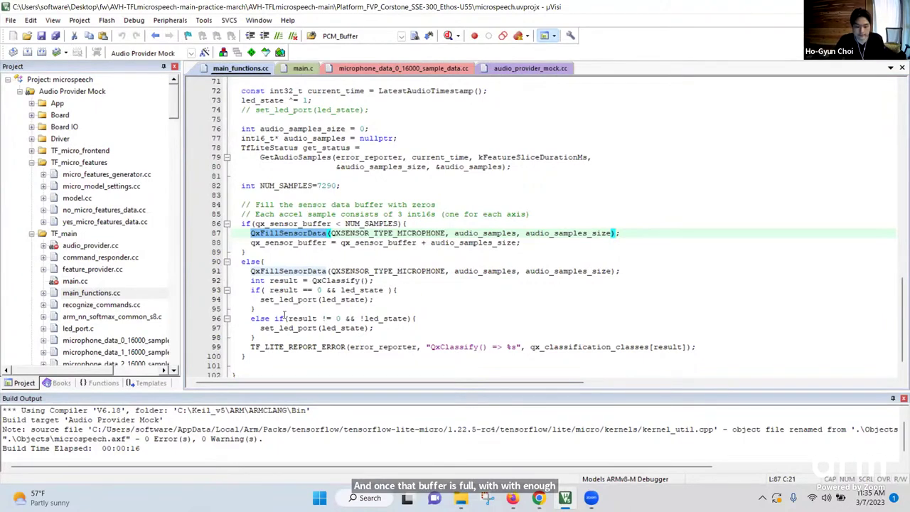
left_click_drag(312, 282, 369, 282)
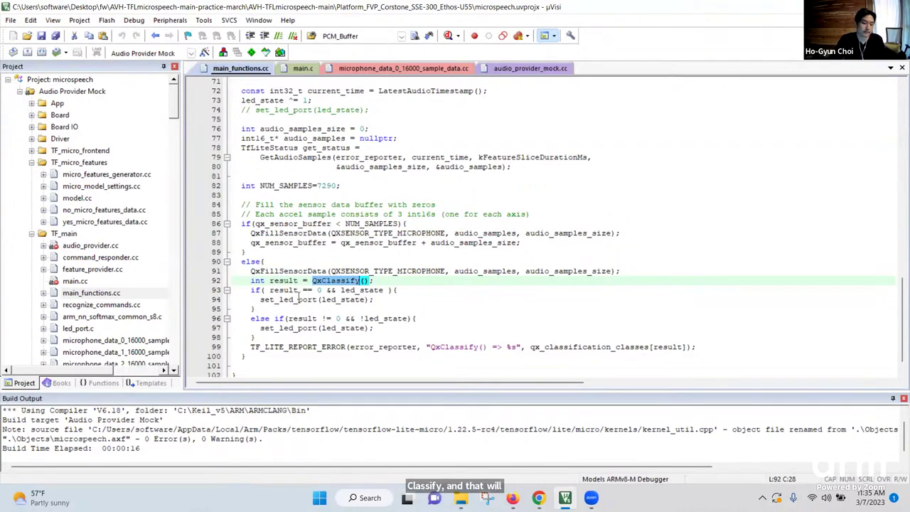
scroll(426, 156, "up", 3)
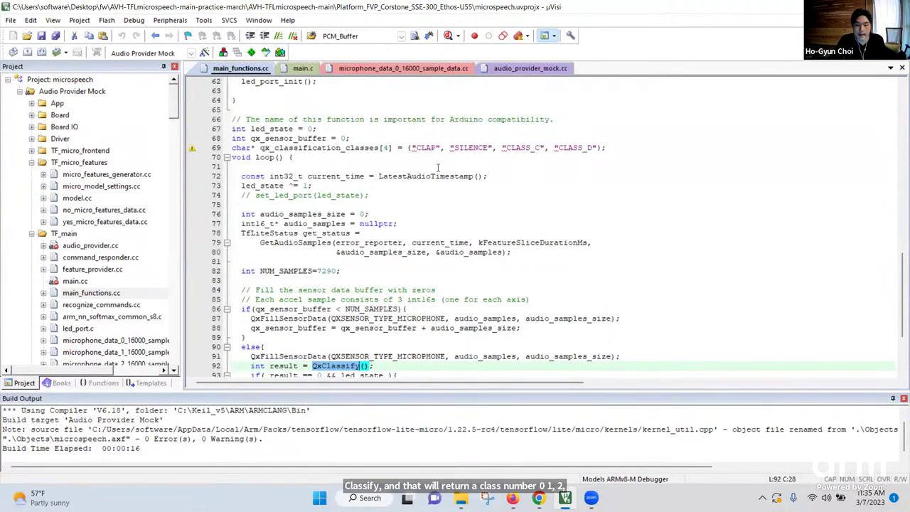
scroll(438, 168, "down", 4)
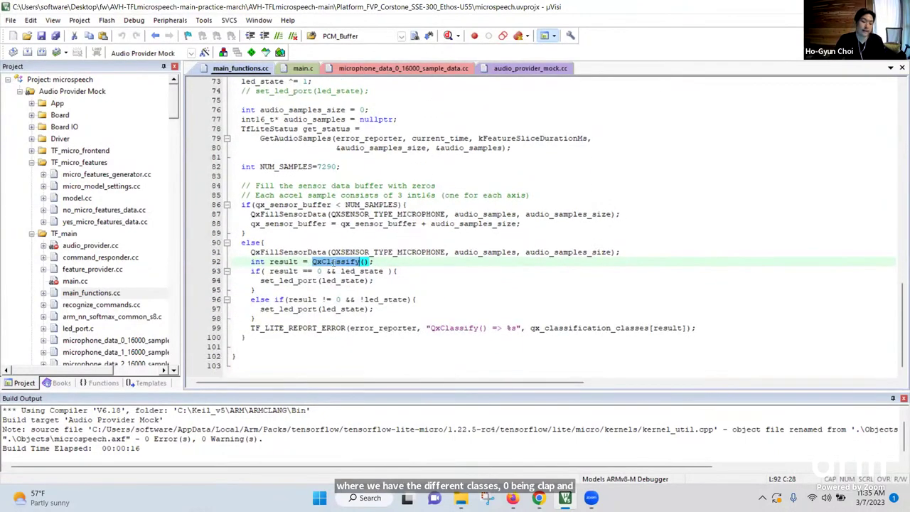